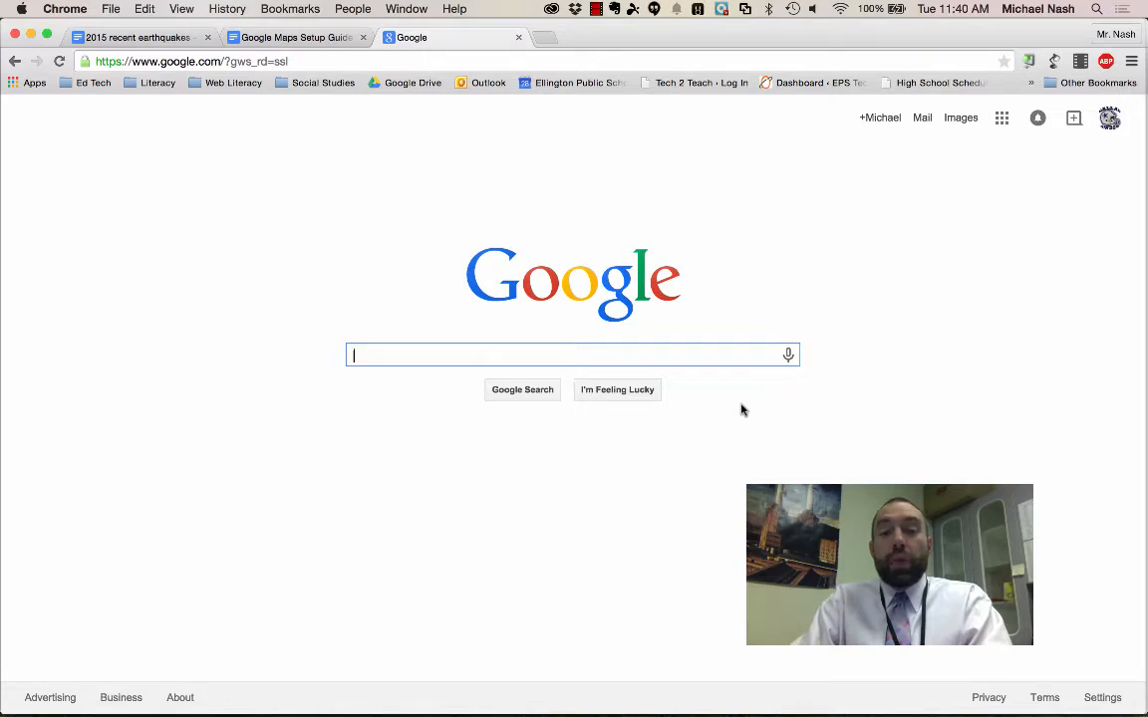
- Open Google Maps at maps.google.com
click(465, 61)
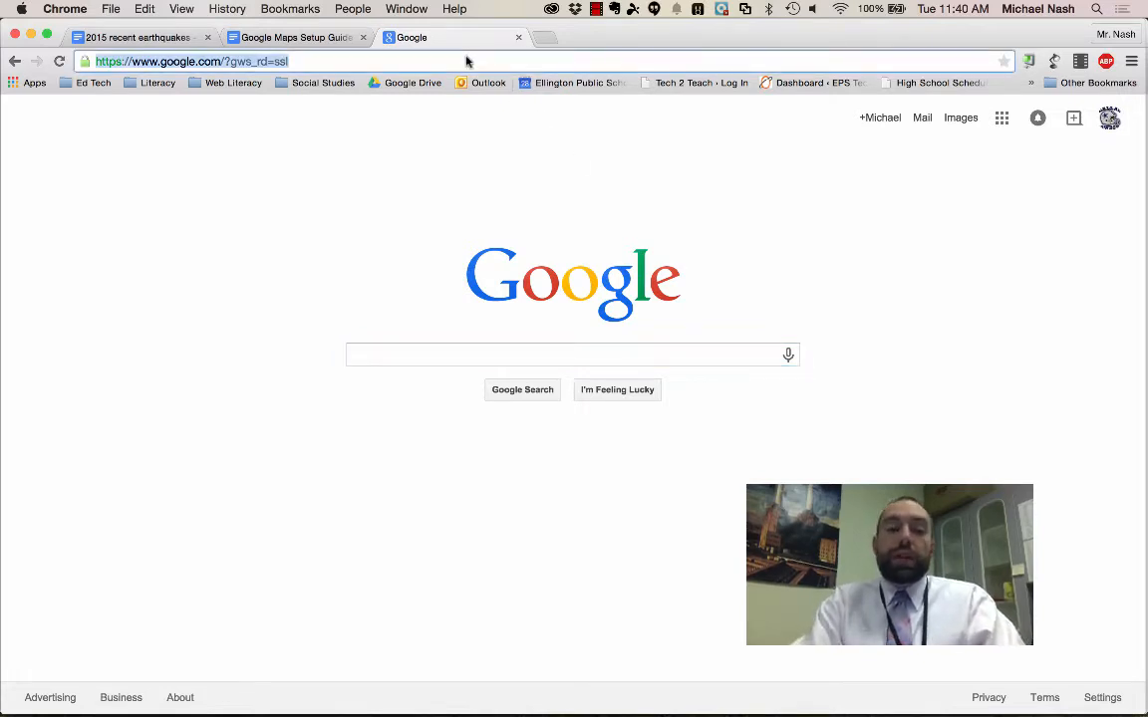
text(maps.google.com)
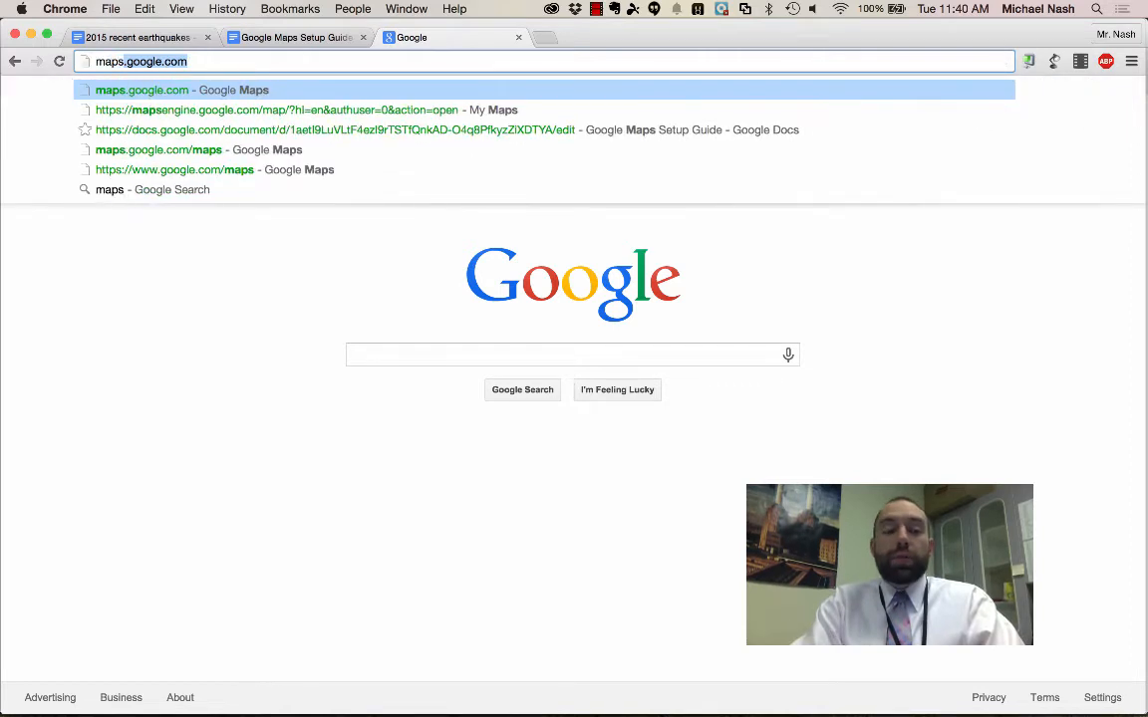
key(Return)
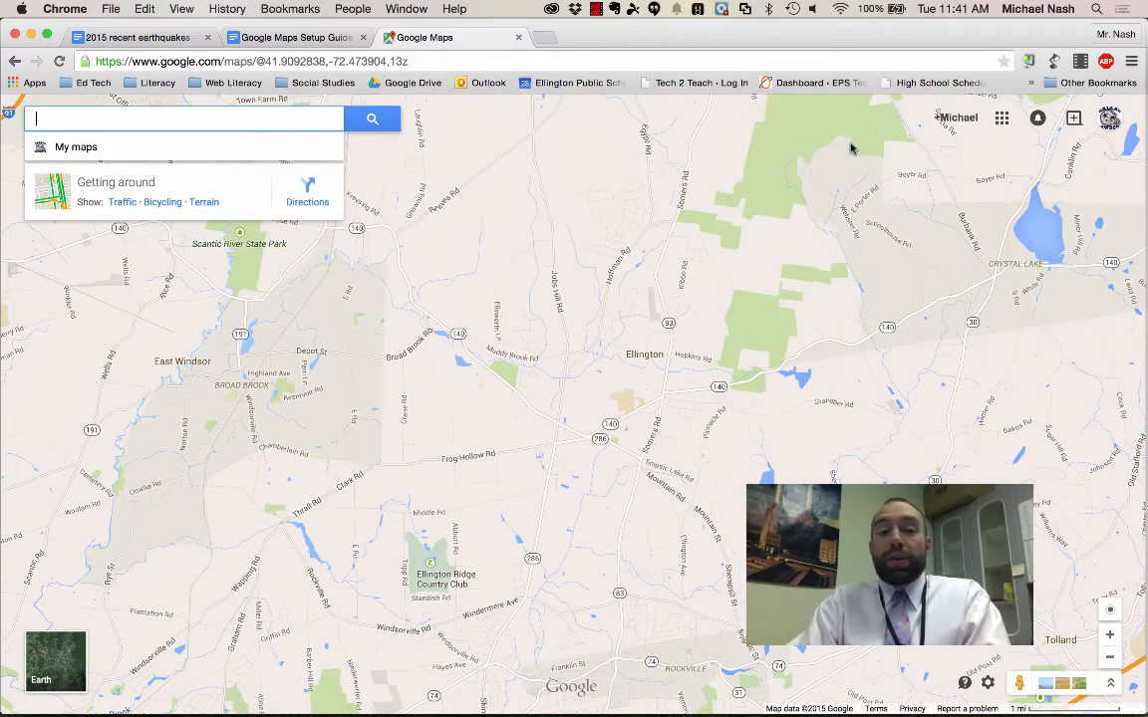
- Check which Google account is signed in to Google Maps
click(1109, 118)
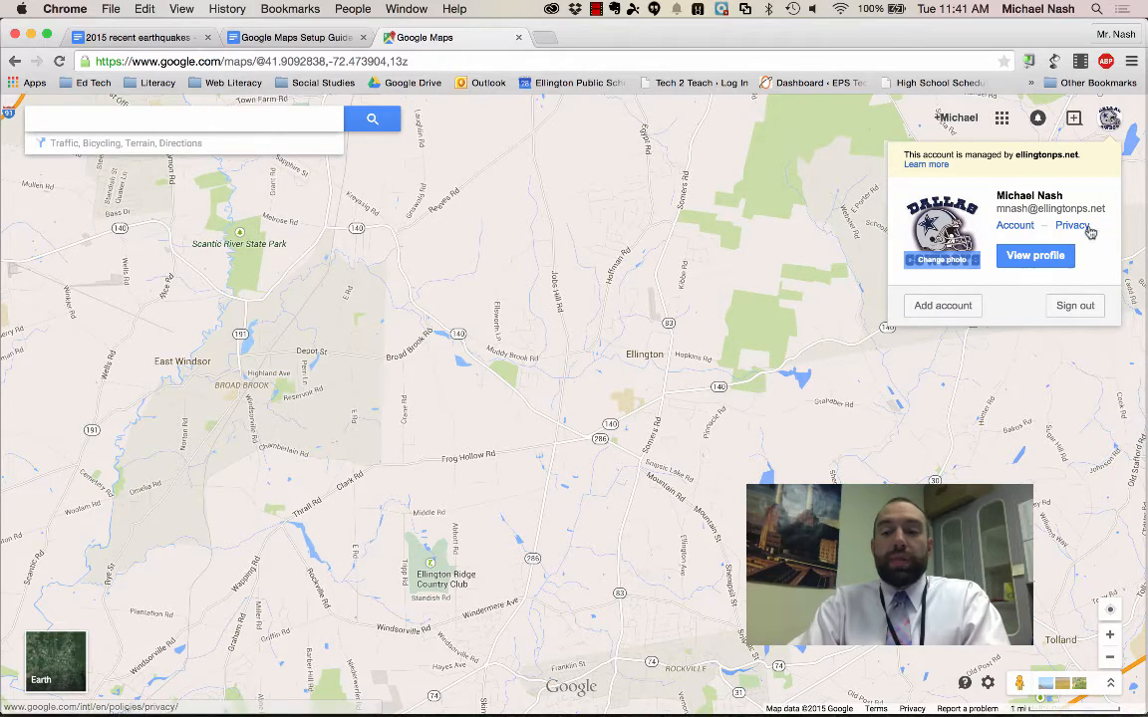
click(1110, 120)
click(1110, 121)
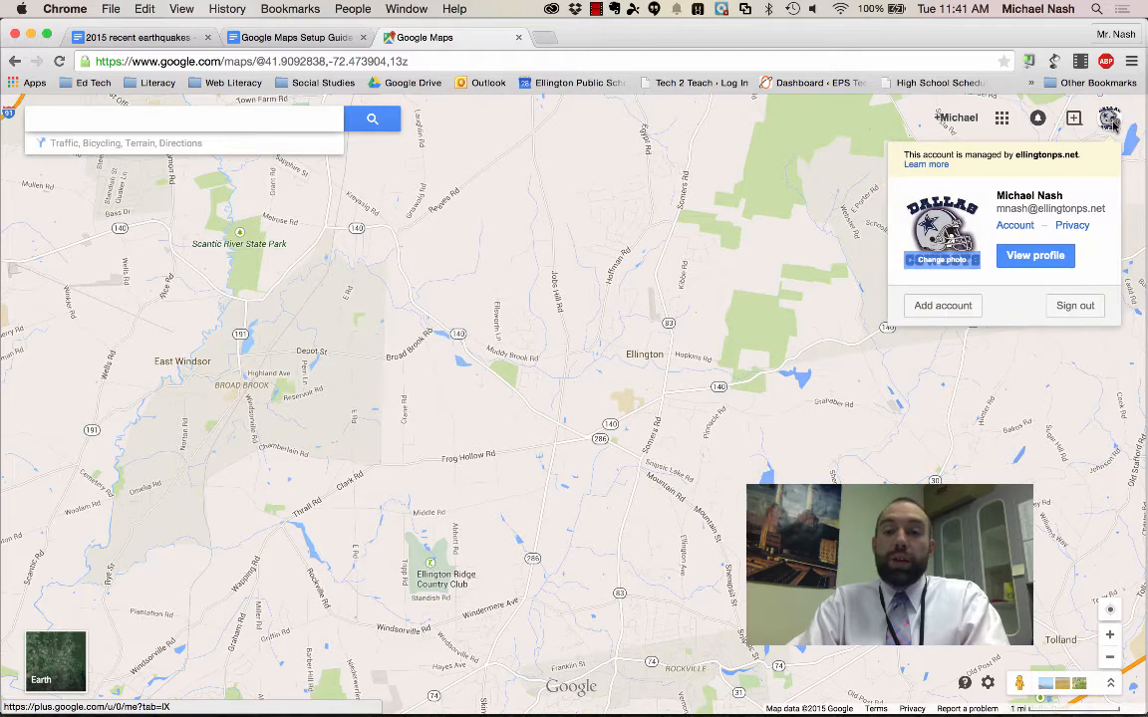
click(1110, 120)
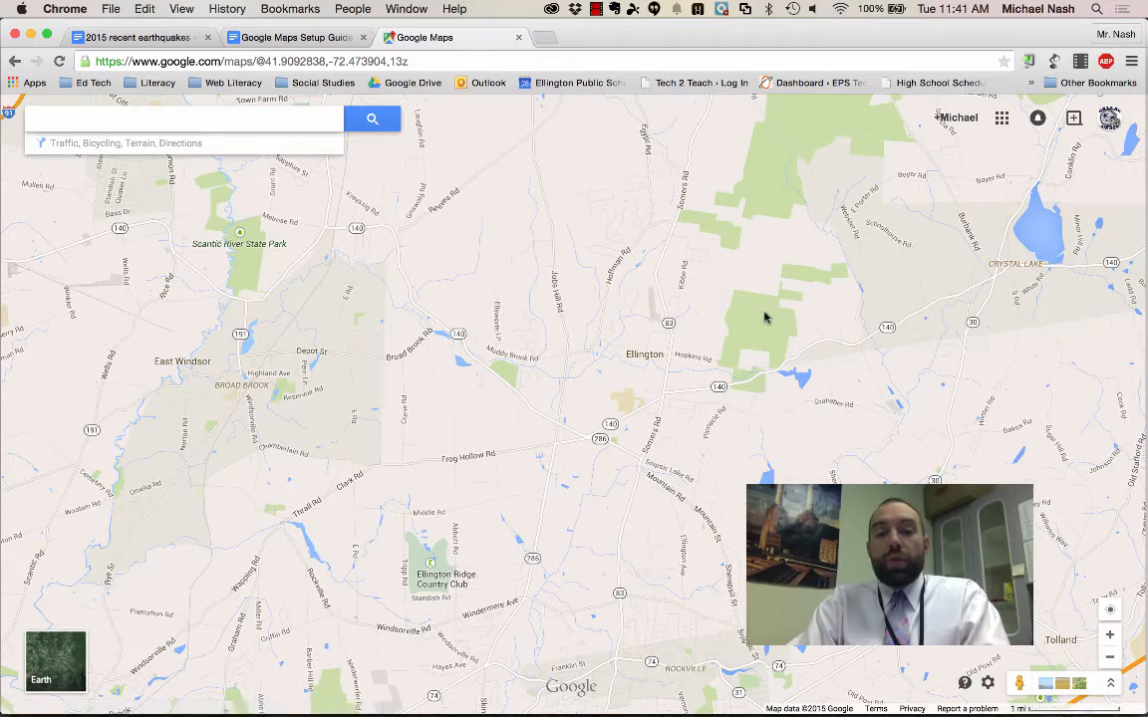
- Create a new custom map from My Maps
click(258, 122)
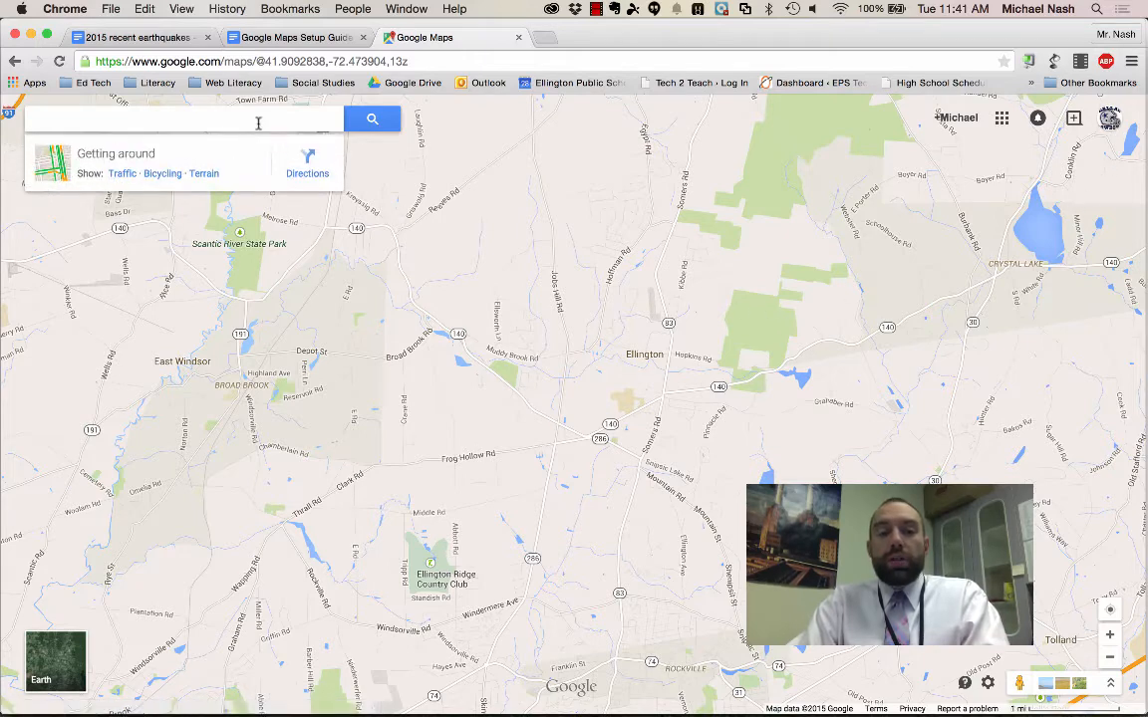
click(208, 117)
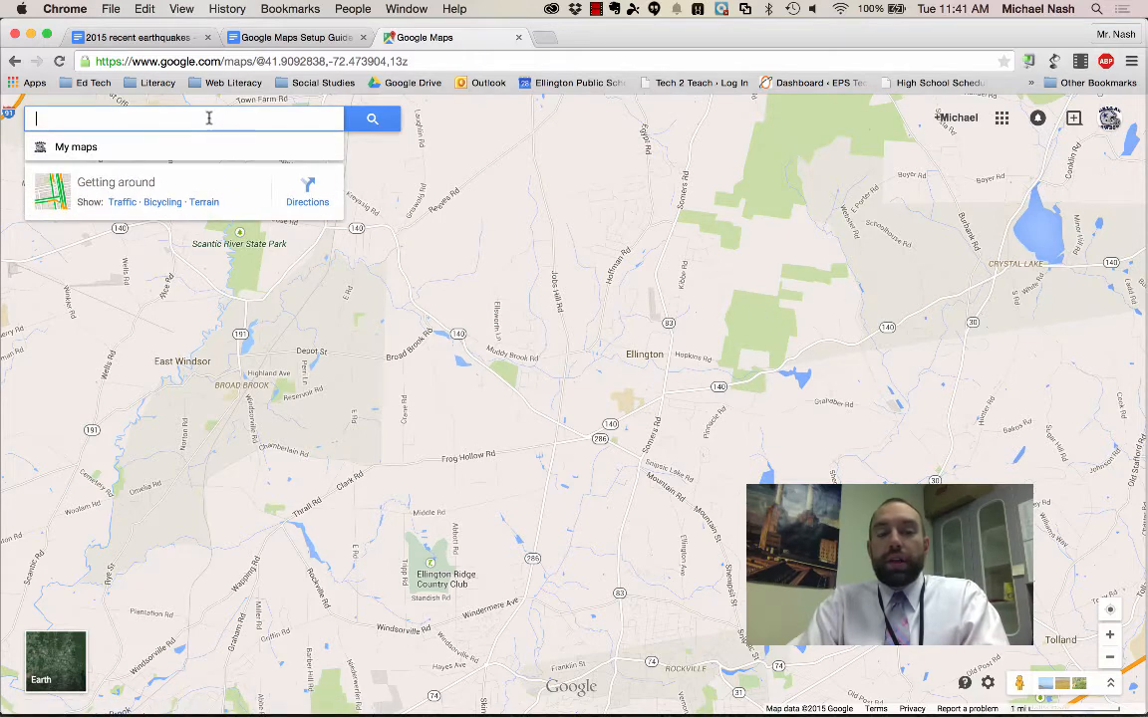
click(78, 150)
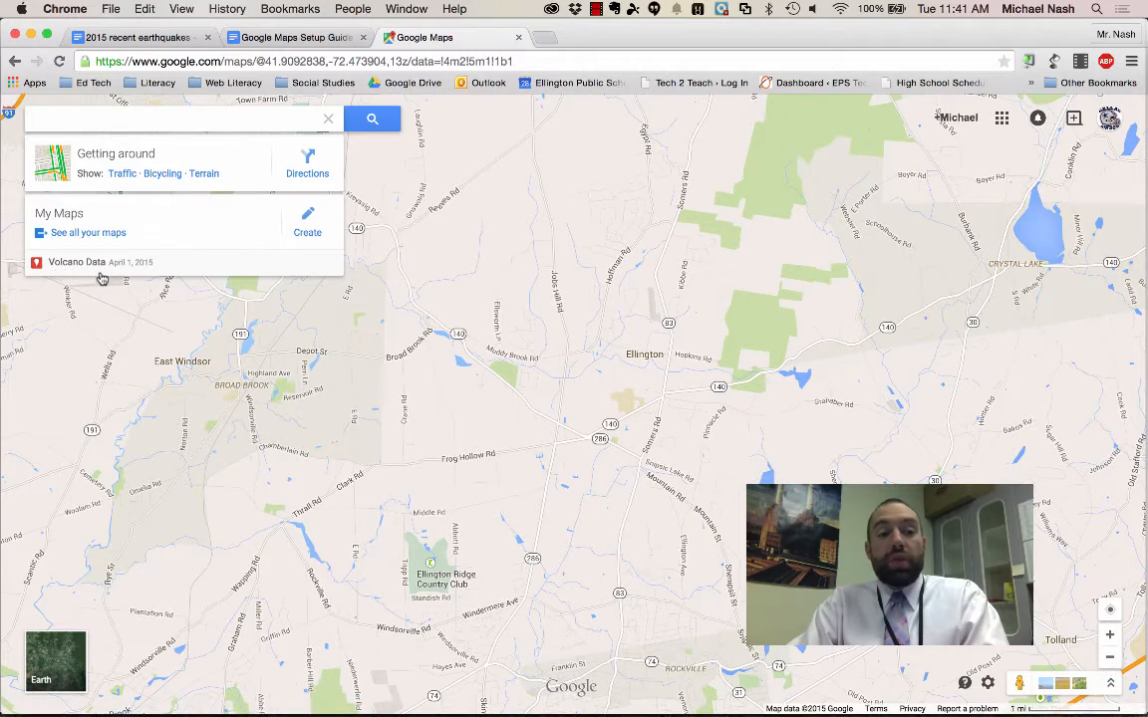
click(309, 217)
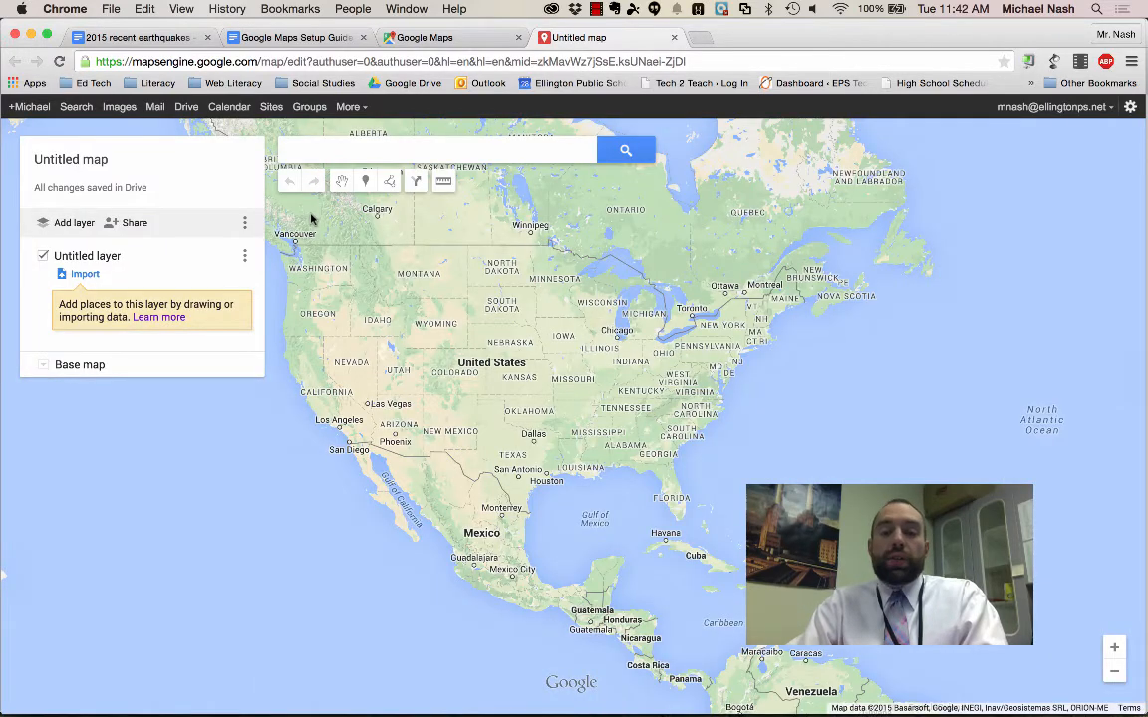
click(1116, 671)
click(1117, 674)
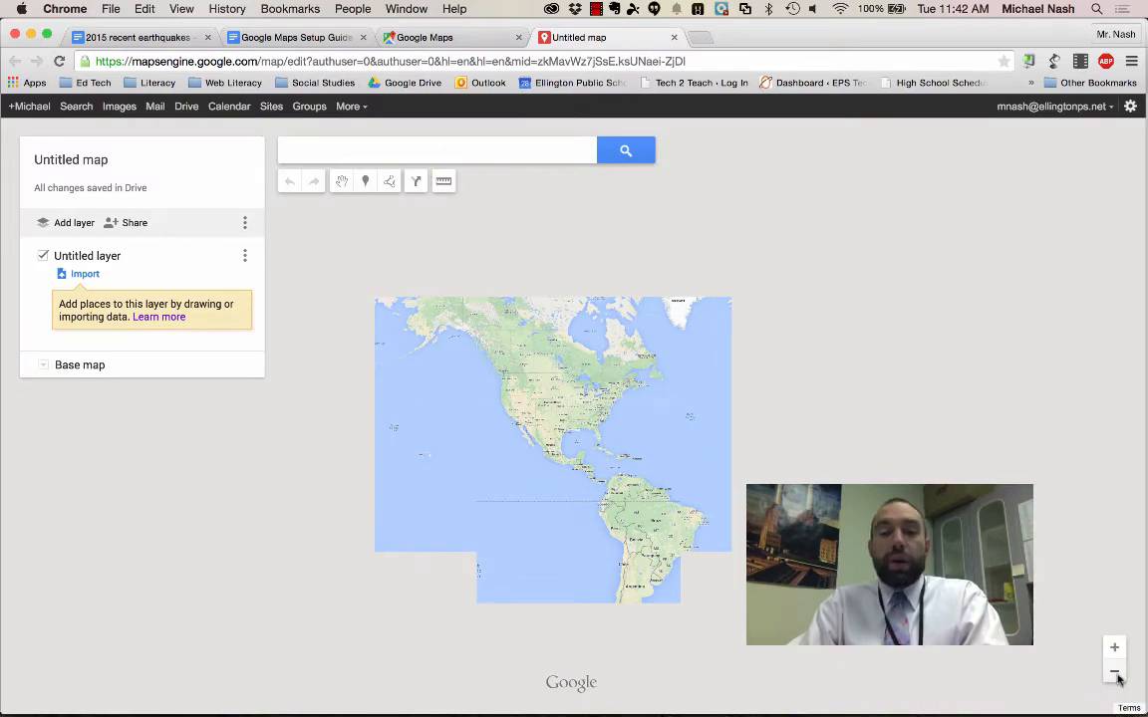
drag(604, 518, 469, 443)
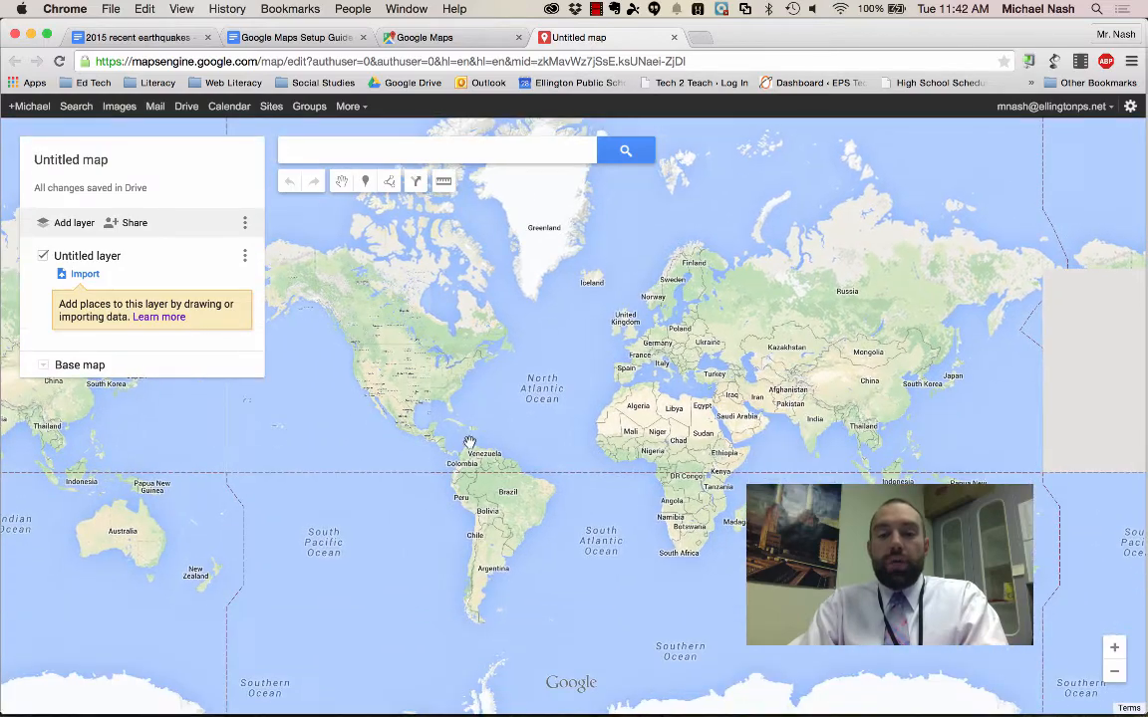
click(1115, 648)
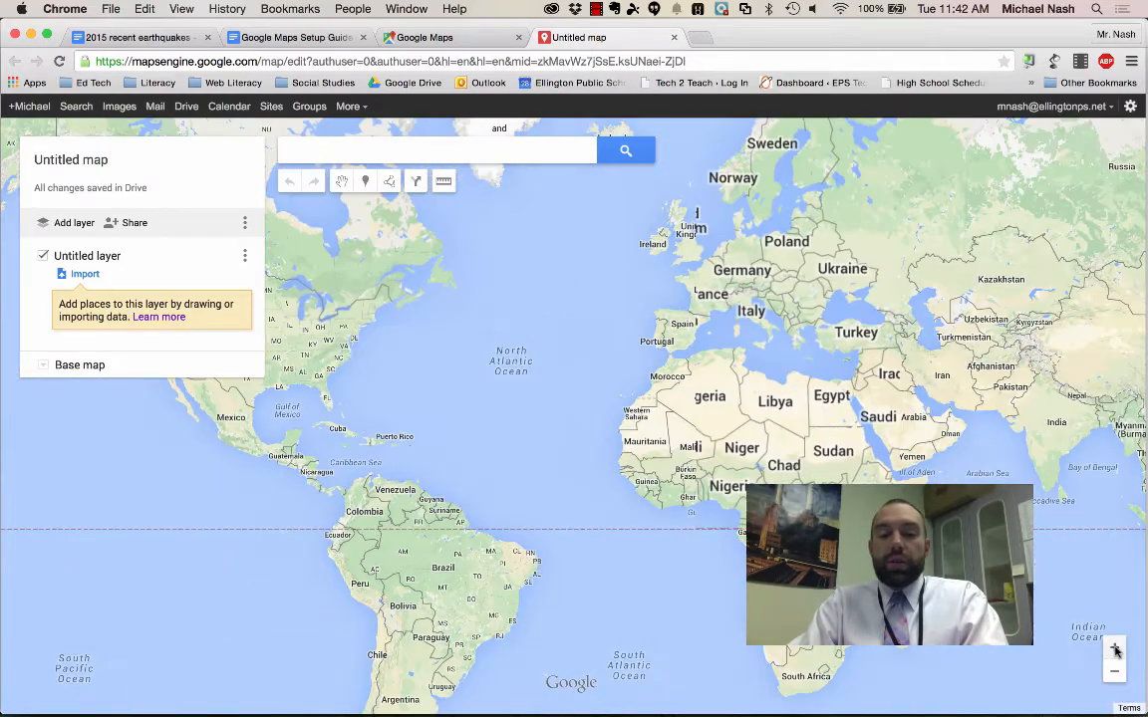
click(1115, 650)
drag(426, 501, 941, 558)
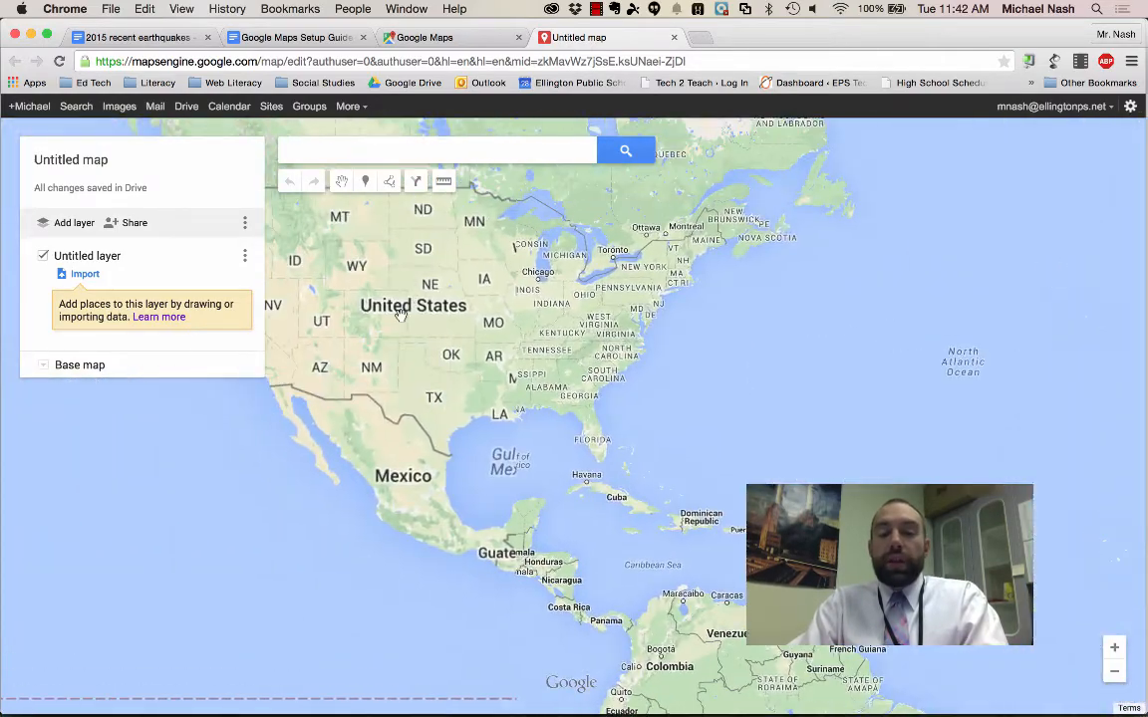
drag(398, 314, 613, 430)
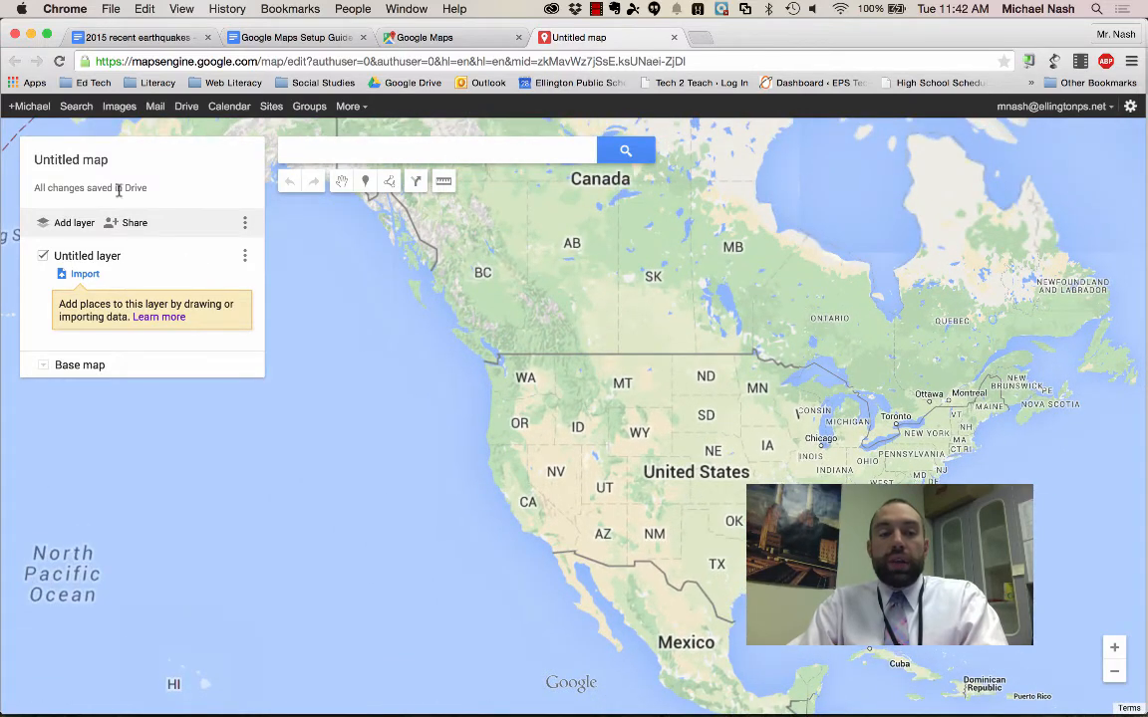
- Title the untitled map "Earthquake Map" and give it the description "Map of recent earthquakes."
click(61, 162)
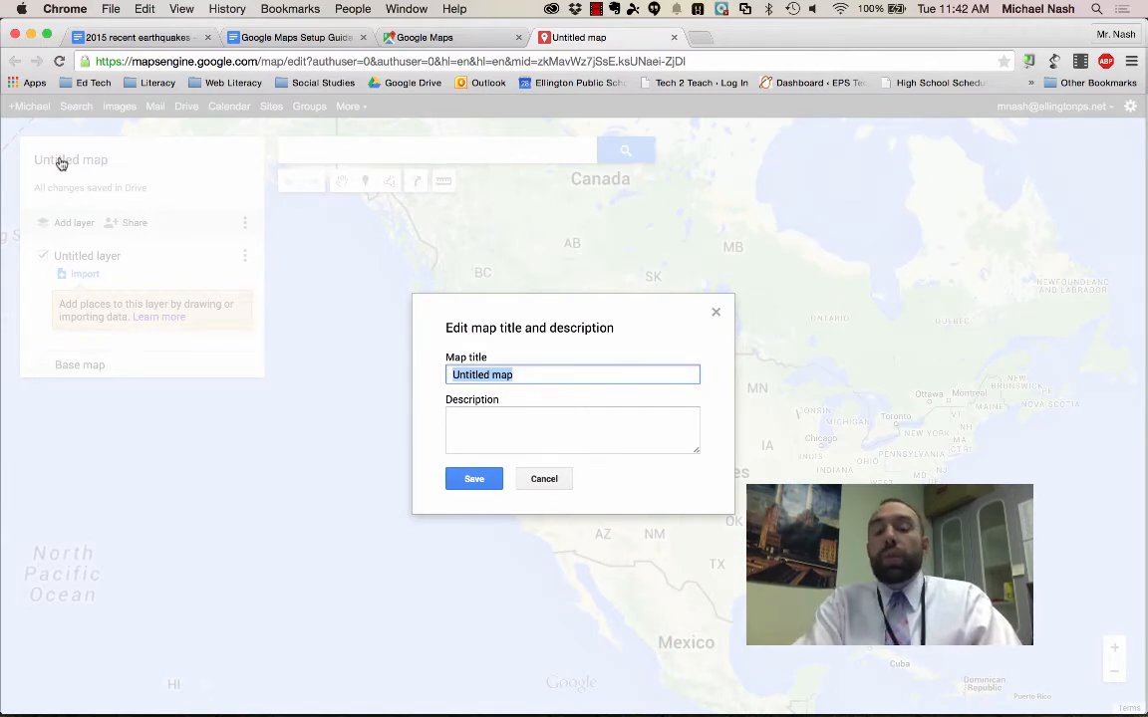
text(Eart)
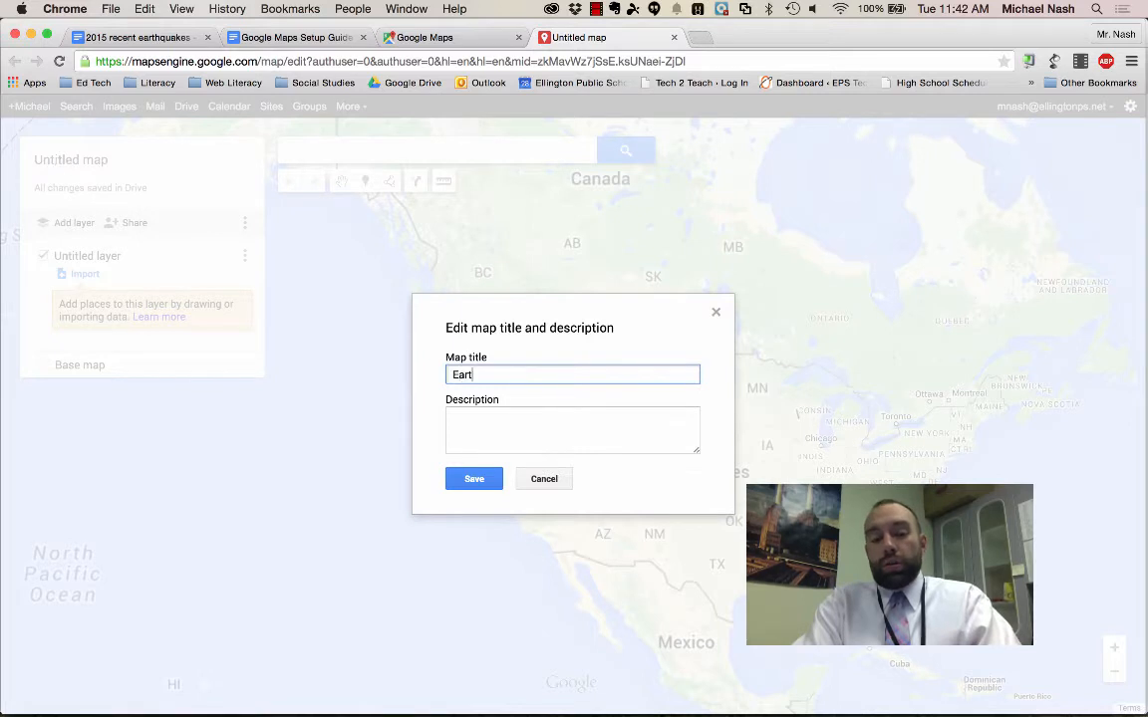
text(hquake )
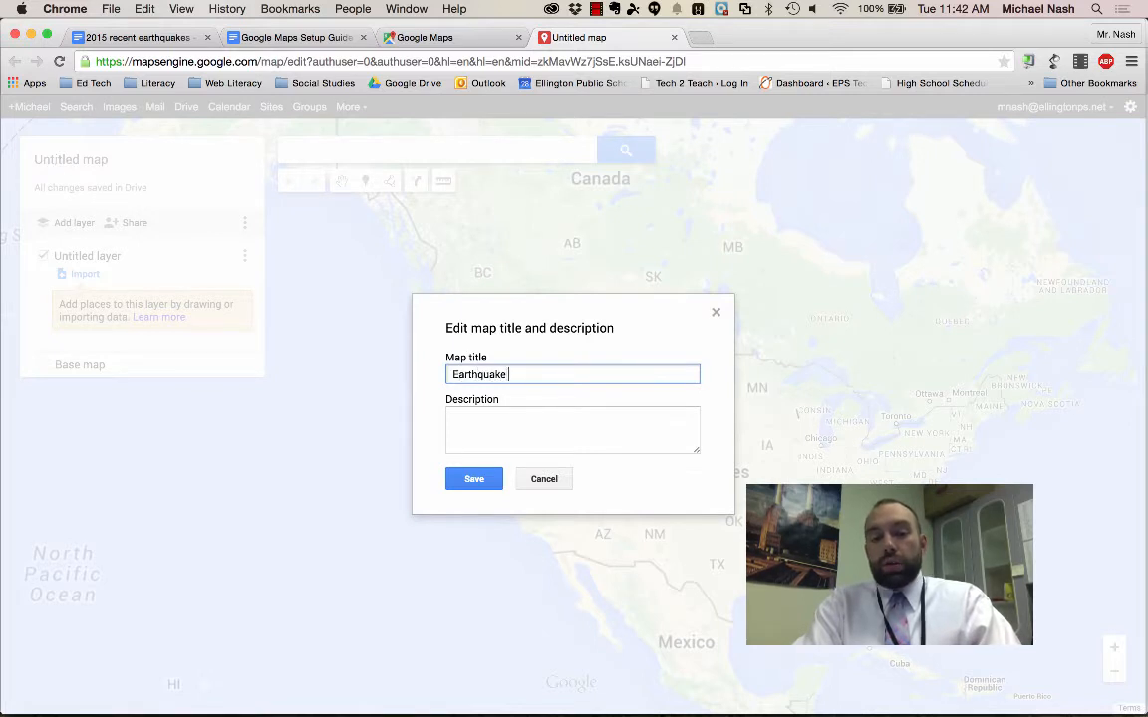
text(Map)
key(Tab)
text(Ma)
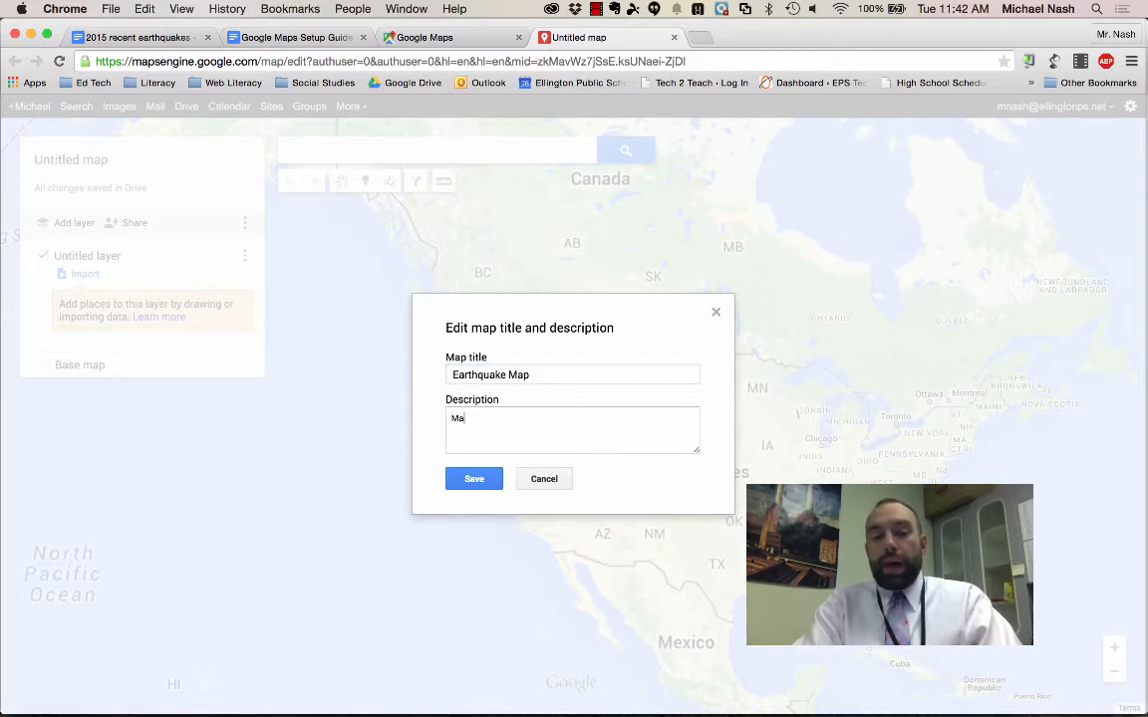
text(p of recent)
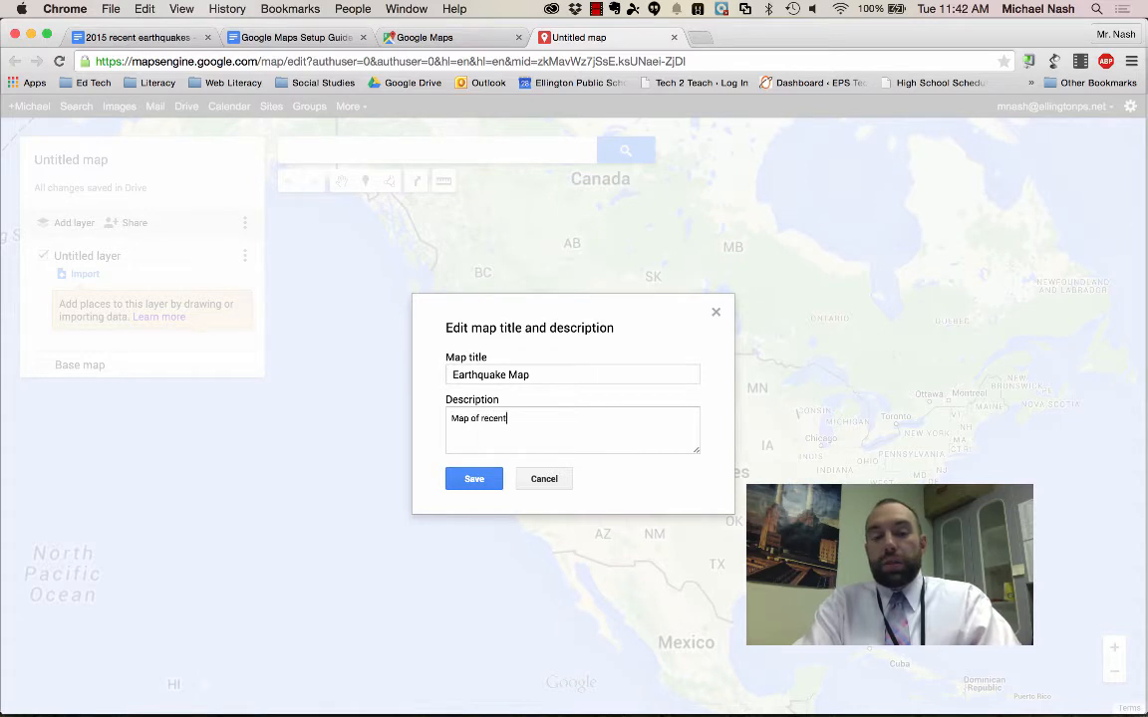
text( earthqua)
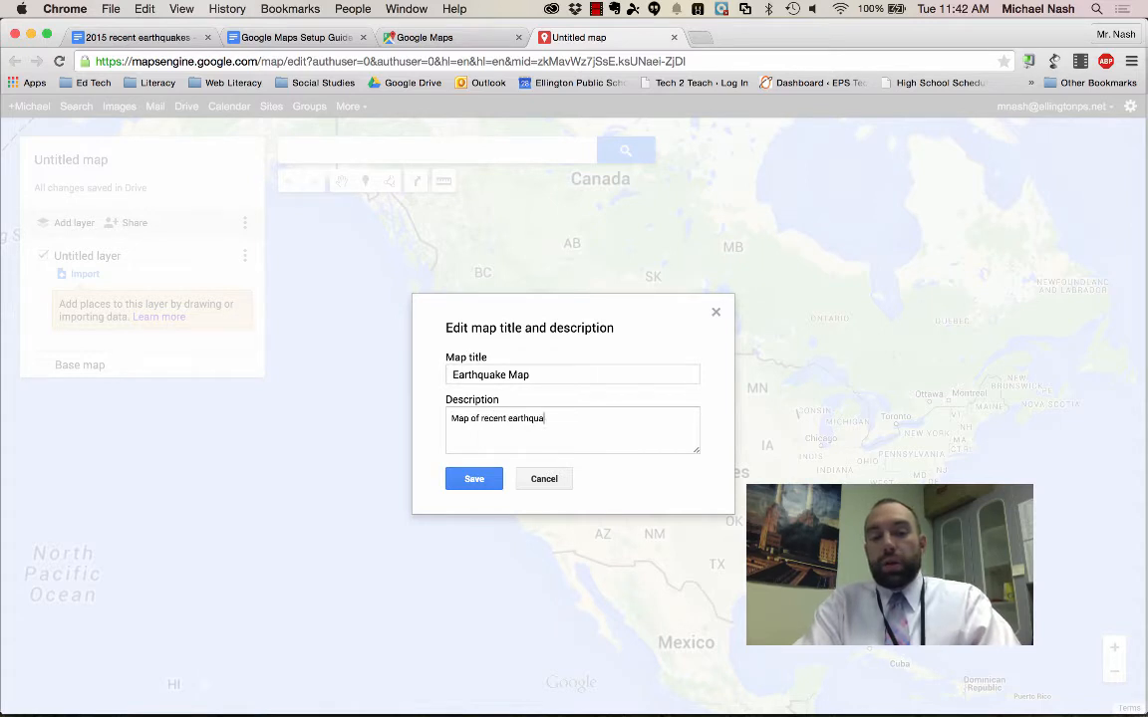
text(kes.)
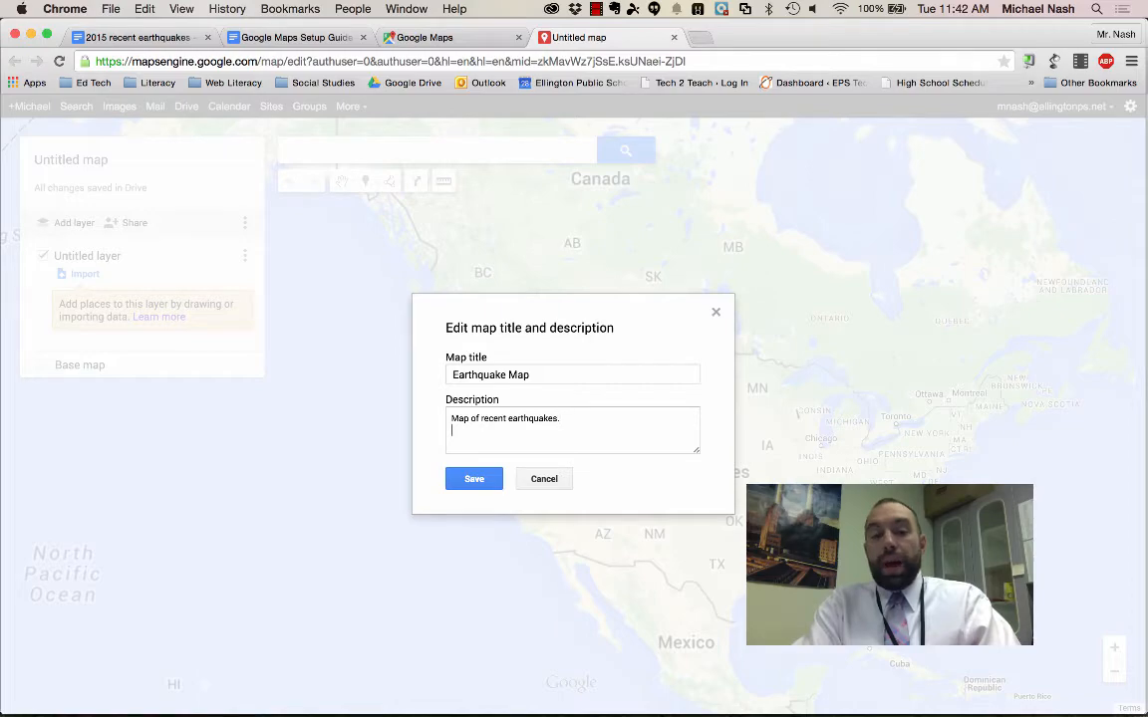
click(476, 479)
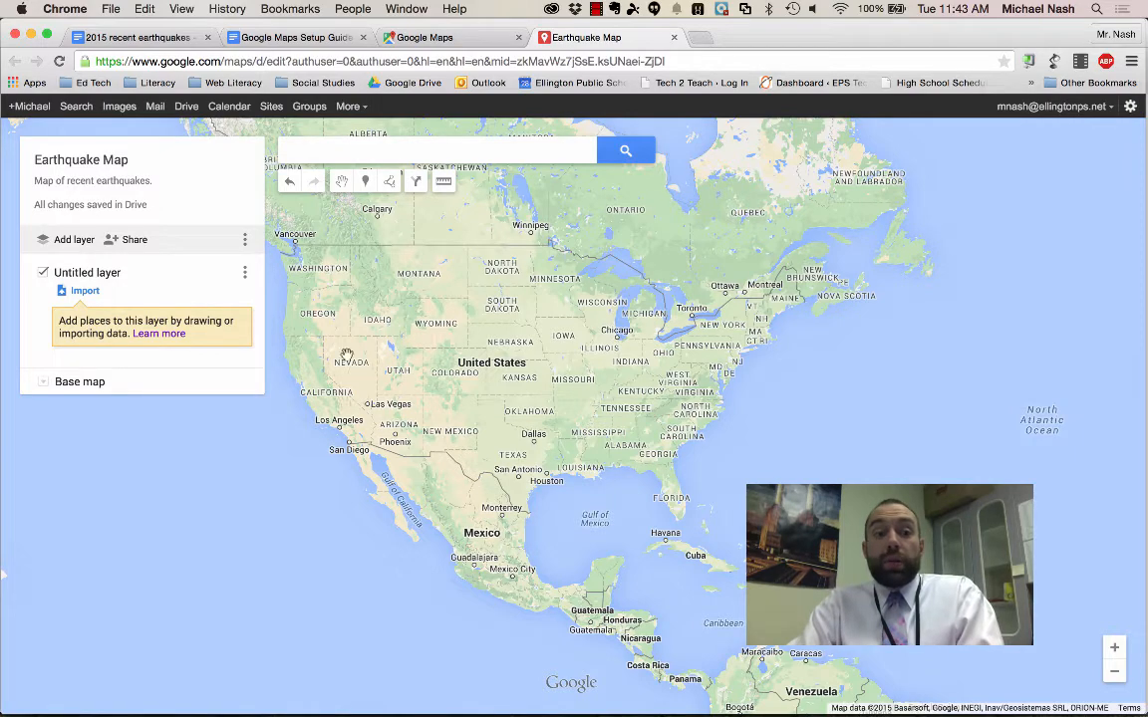
- Share the map with one collaborator as "Can edit", with the e-mail notification turned off
click(131, 242)
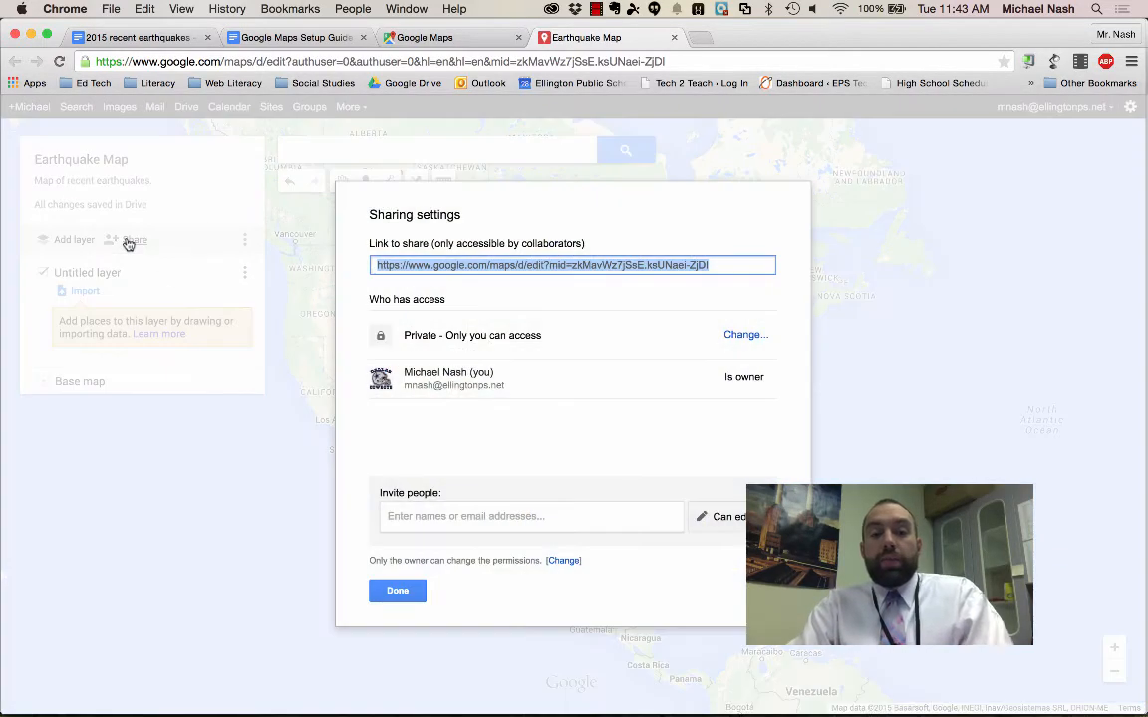
click(419, 518)
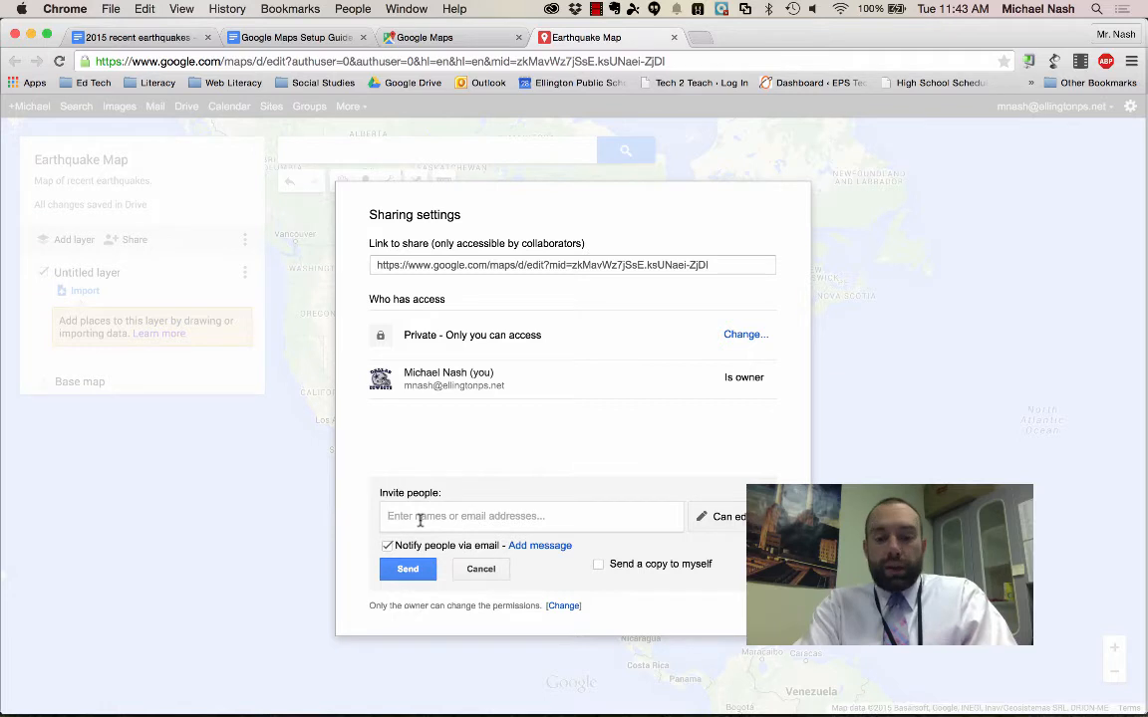
text(nb)
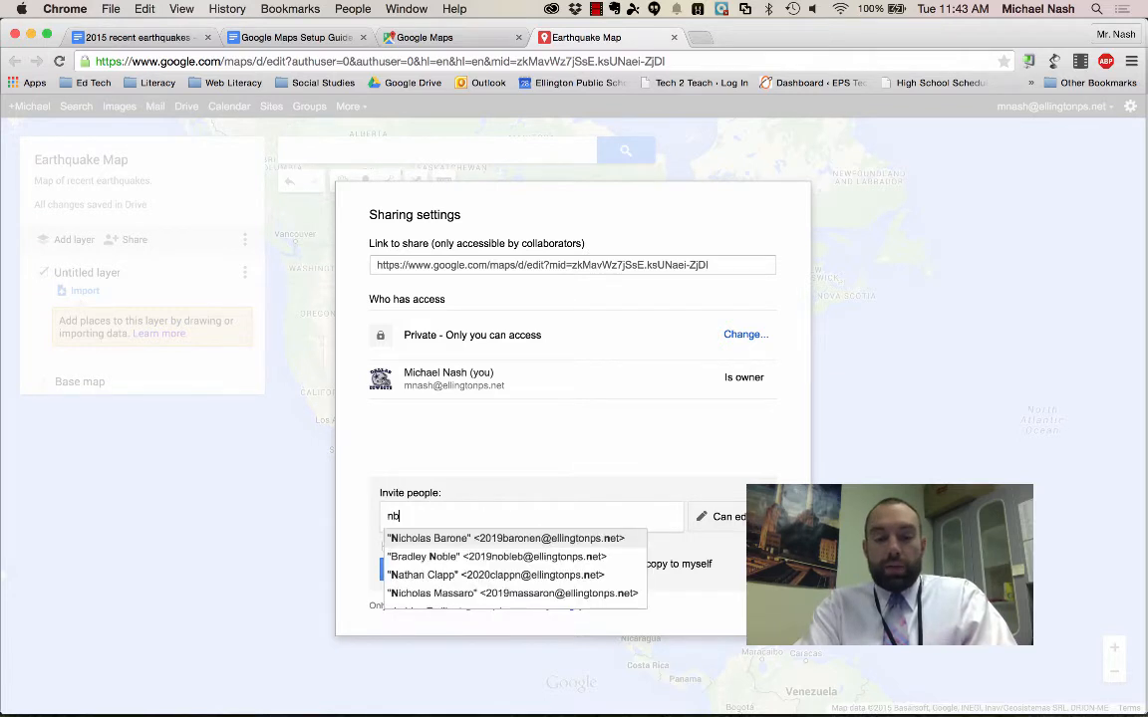
click(476, 539)
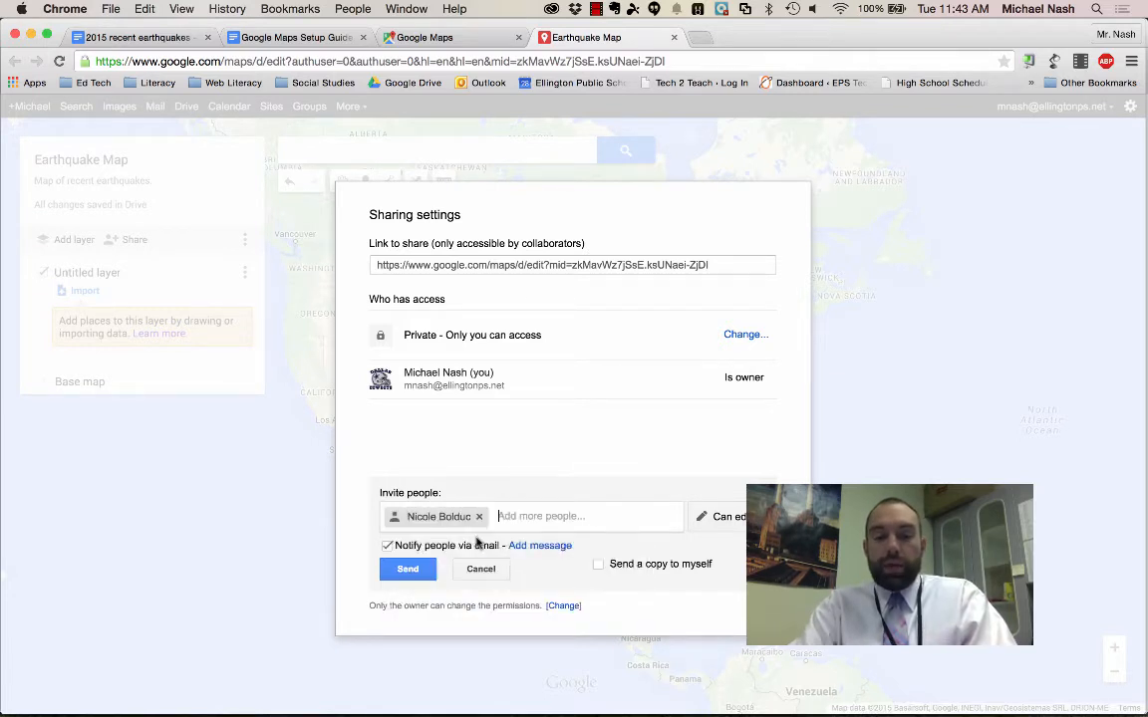
click(431, 546)
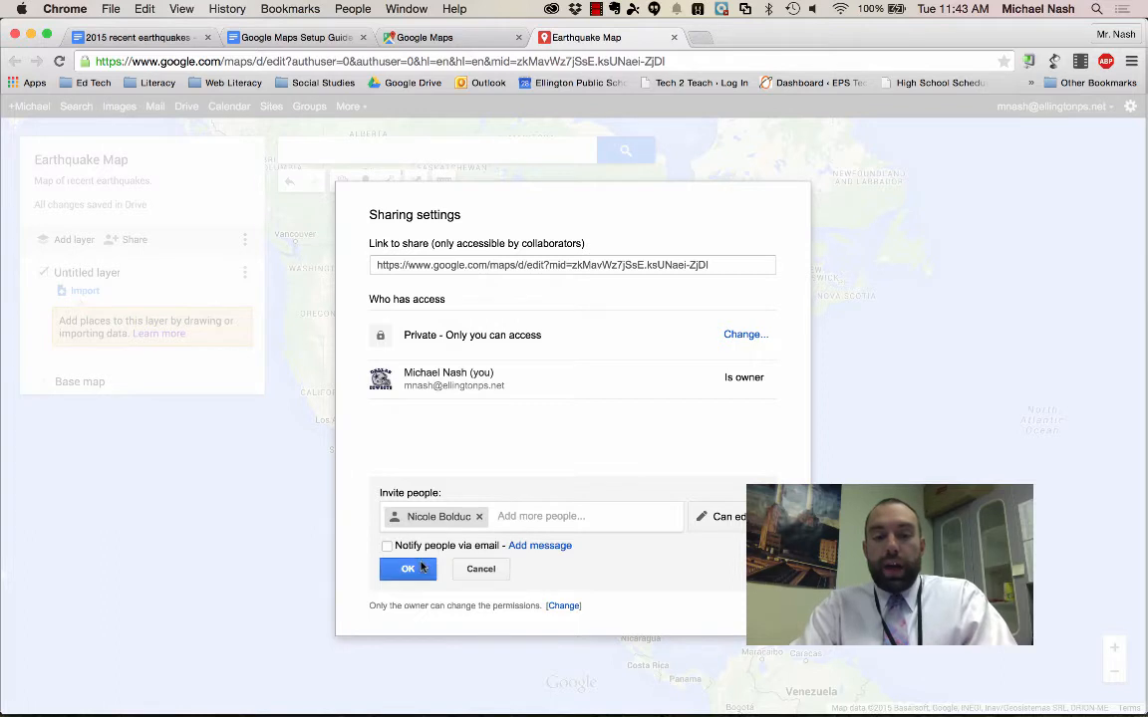
click(408, 569)
click(391, 283)
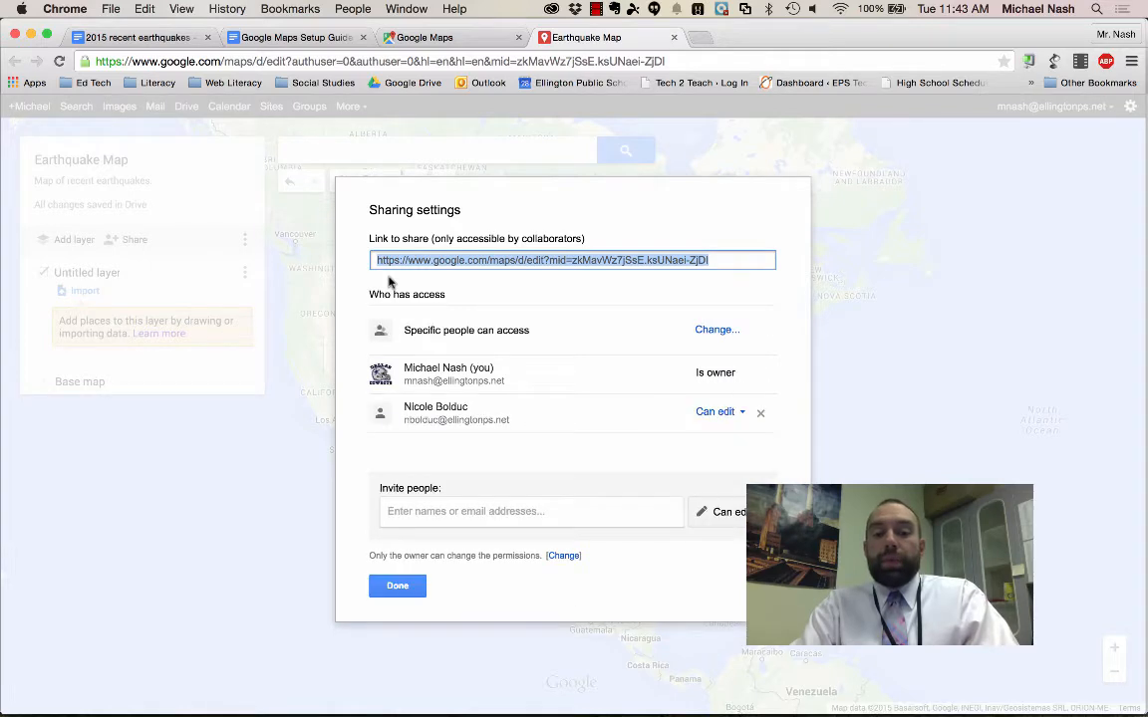
click(397, 590)
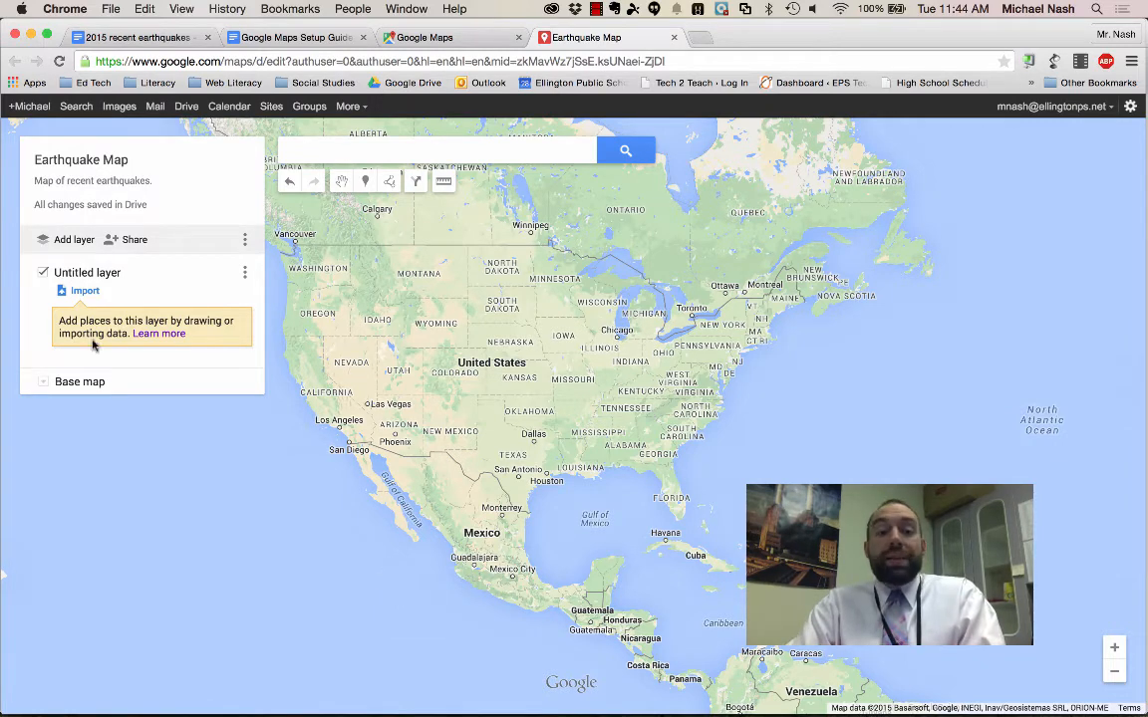
- Add two more layers to the Earthquake Map
click(65, 241)
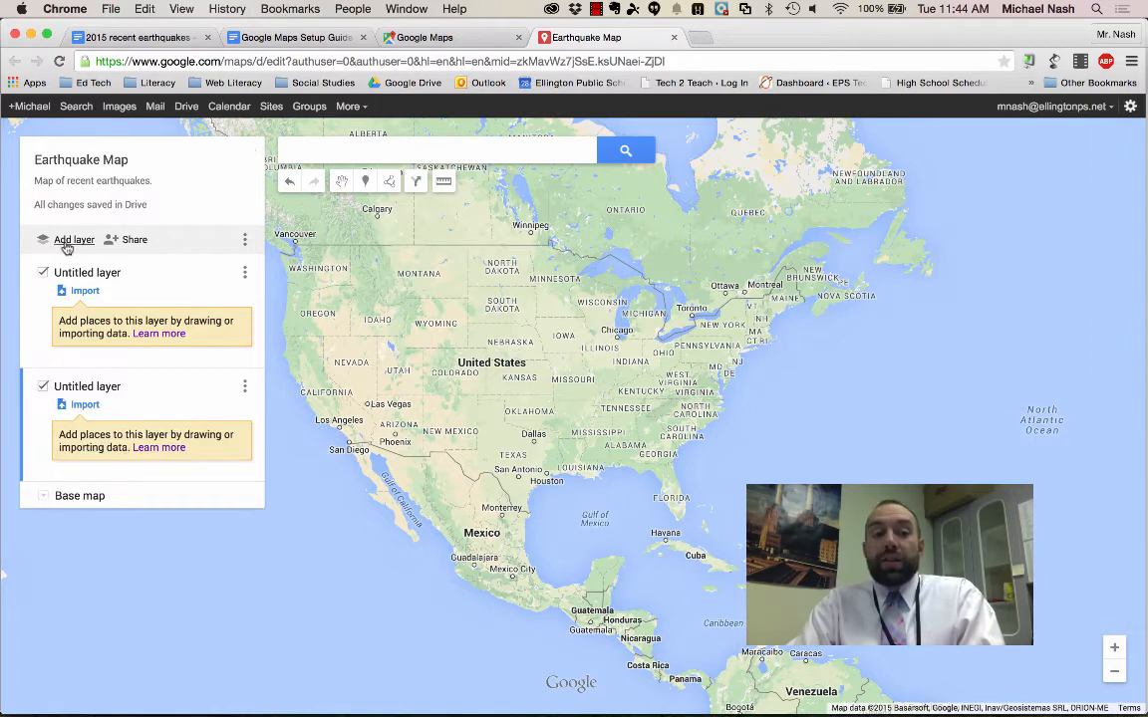
click(67, 246)
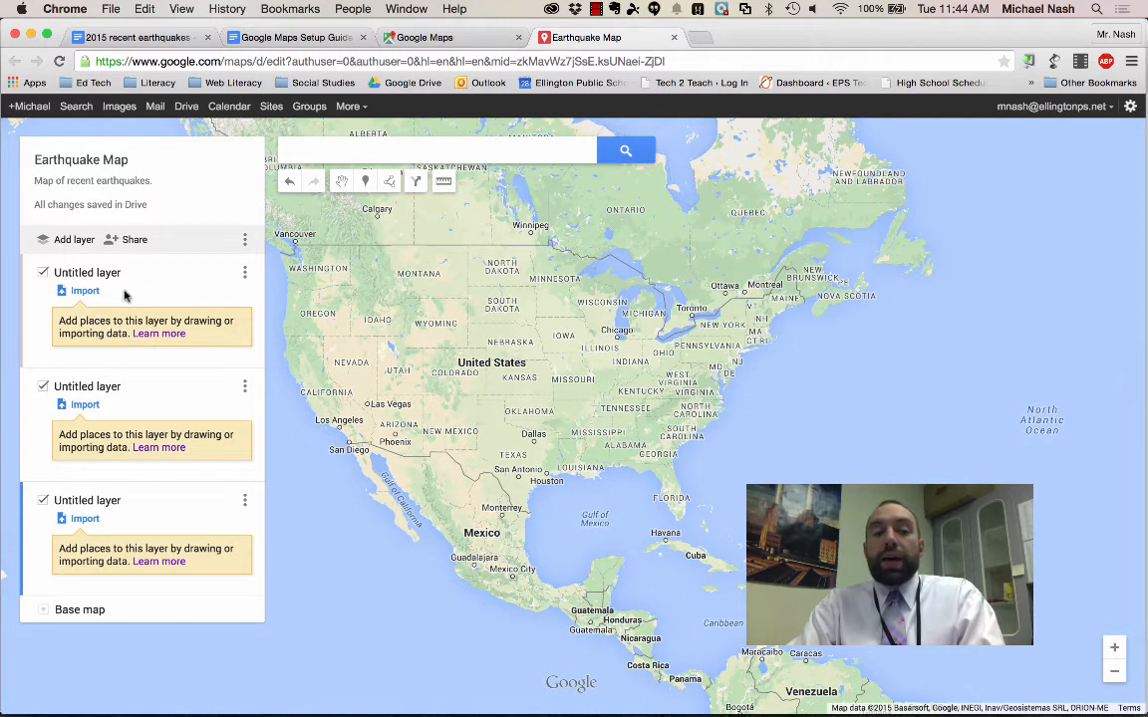
- Select the first untitled layer and switch its visibility off and back on
click(36, 267)
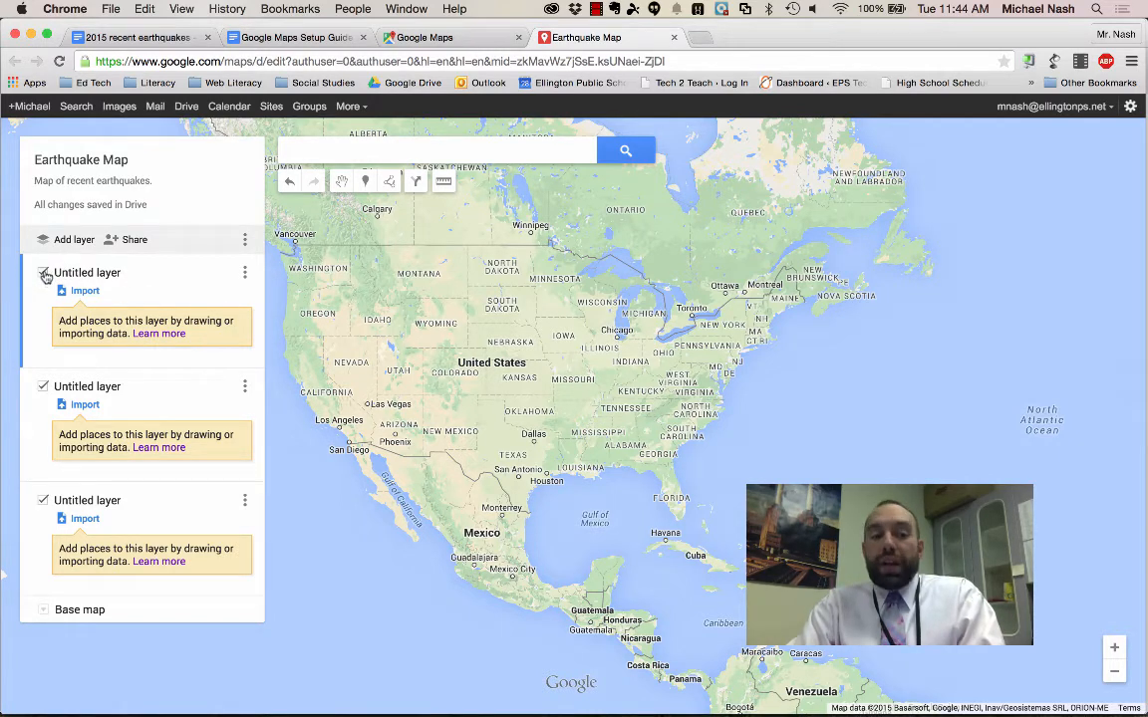
click(44, 274)
click(44, 274)
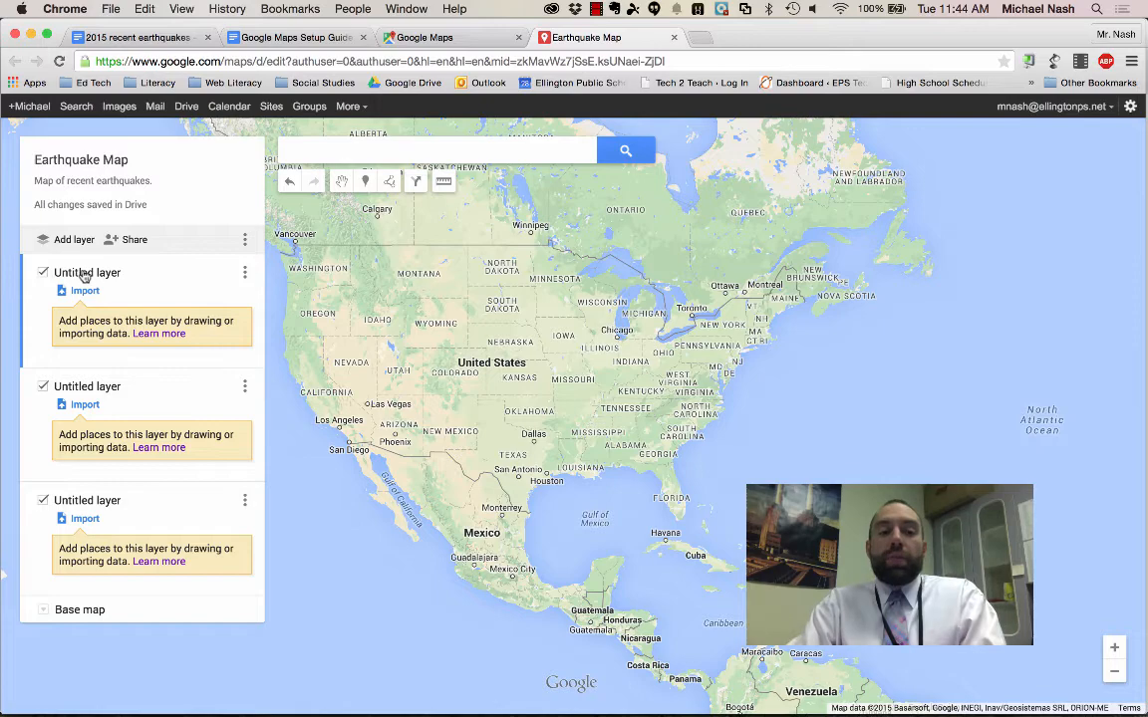
- Rename the first untitled layer as "Earthquakes"
click(84, 274)
text(Earth)
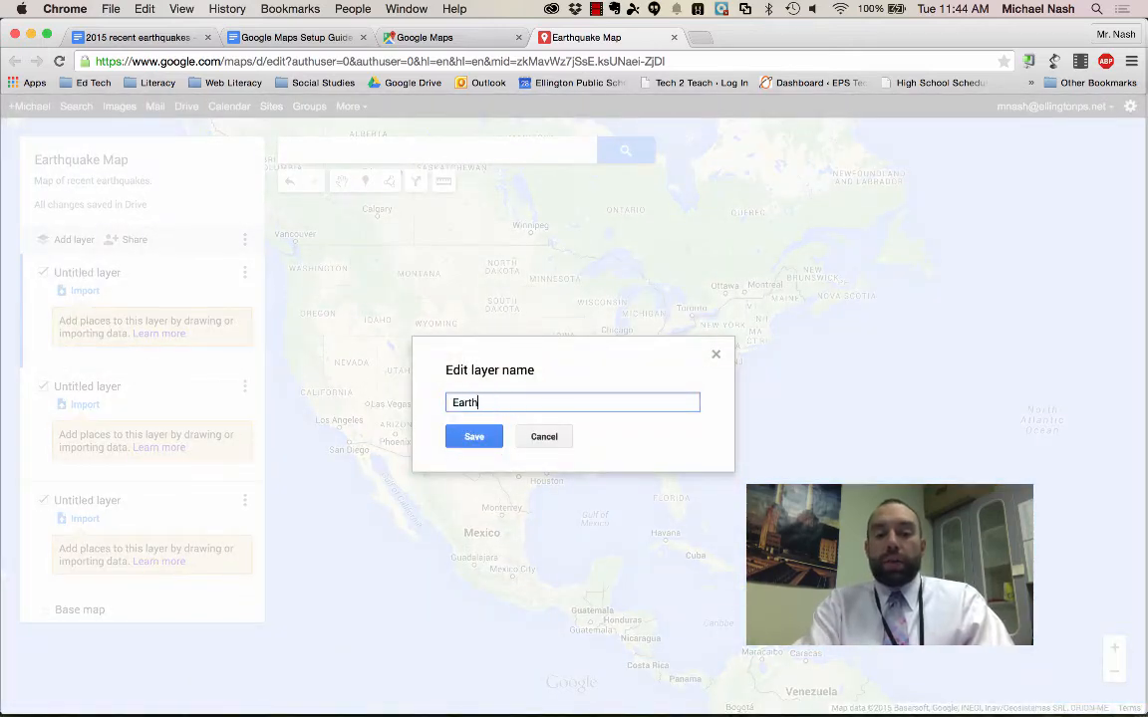
text(quakes)
key(Return)
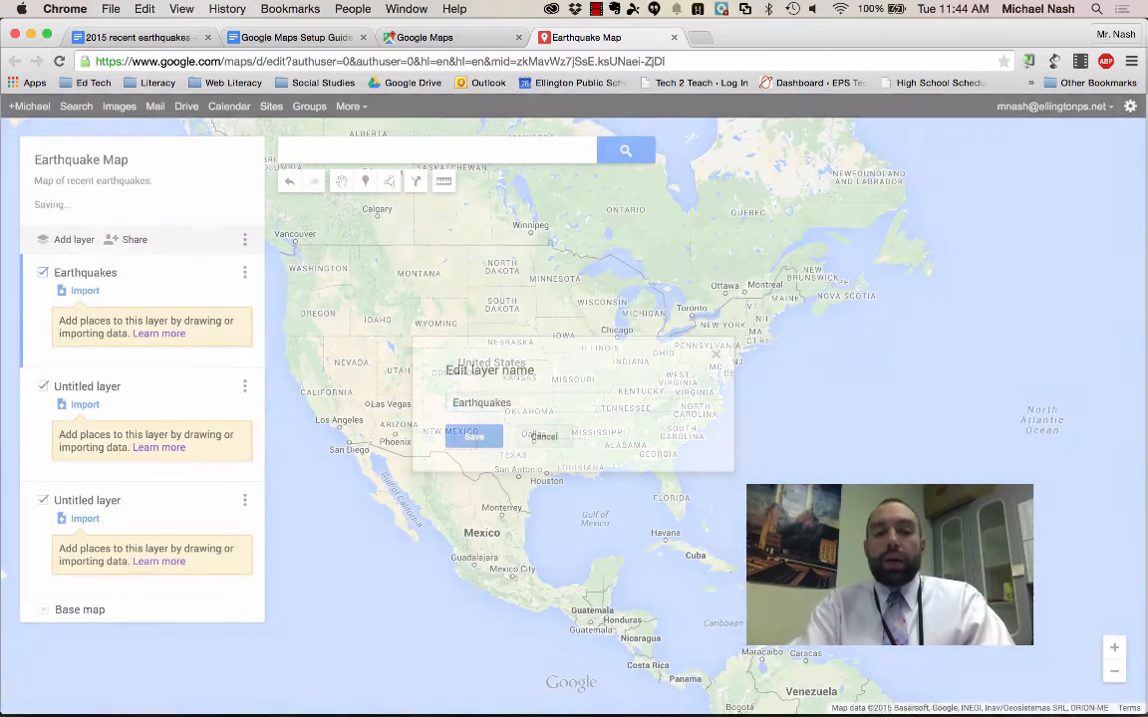
- Rename the second layer, below Earthquakes, as "Volcanoes"
click(95, 387)
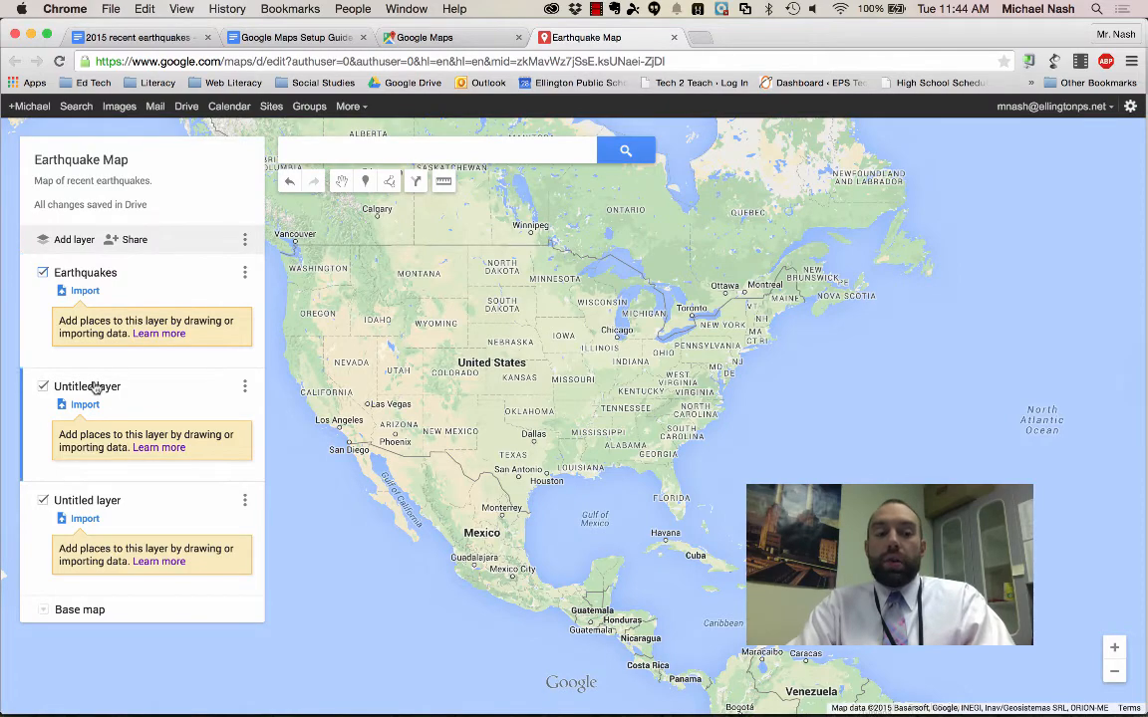
click(95, 388)
text(Vol)
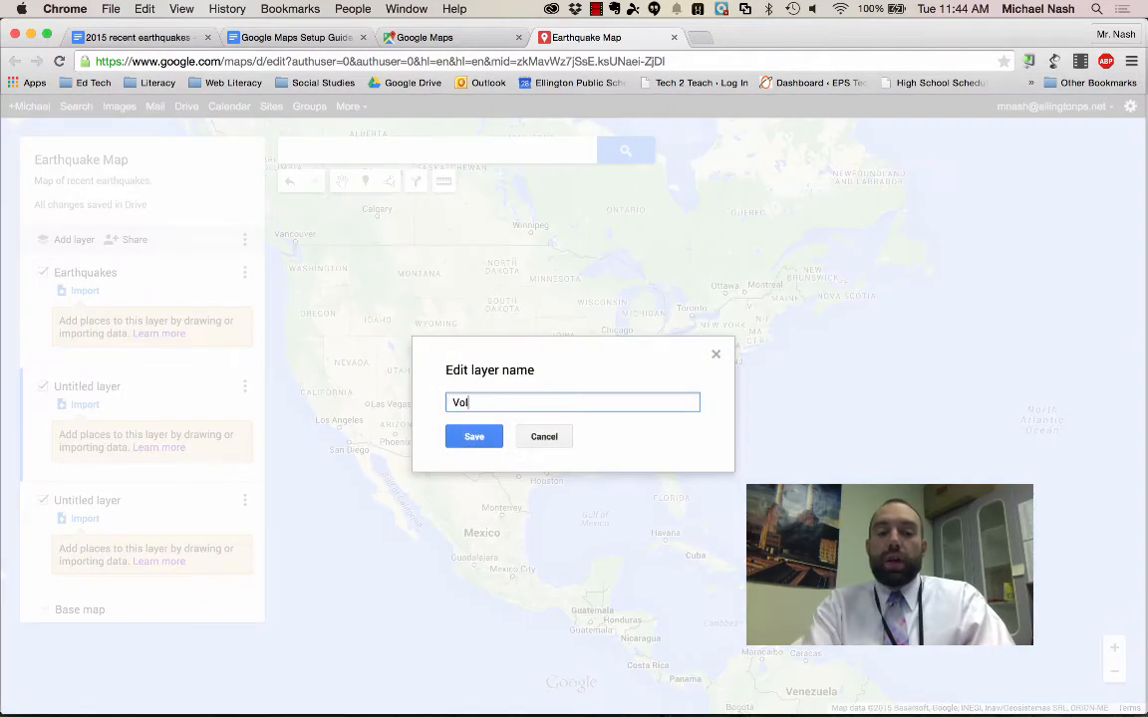
text(canoes)
key(Return)
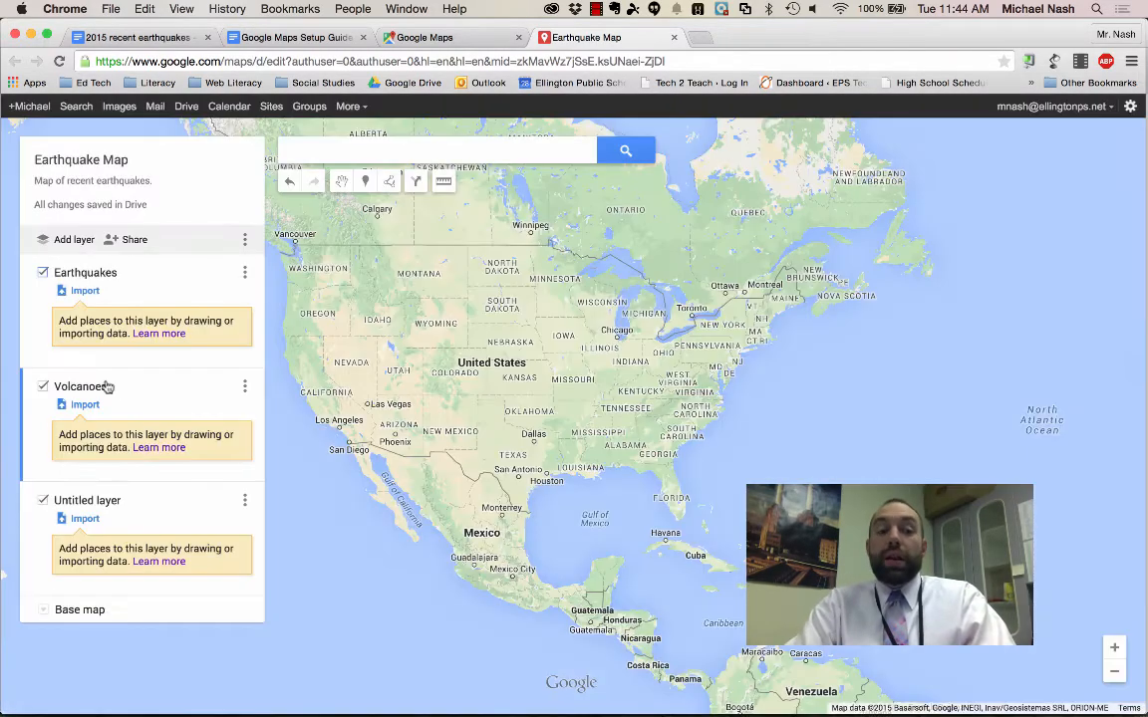
- Rename the remaining untitled layer as "Hurricanes" and make Earthquakes the active layer
click(81, 500)
click(100, 504)
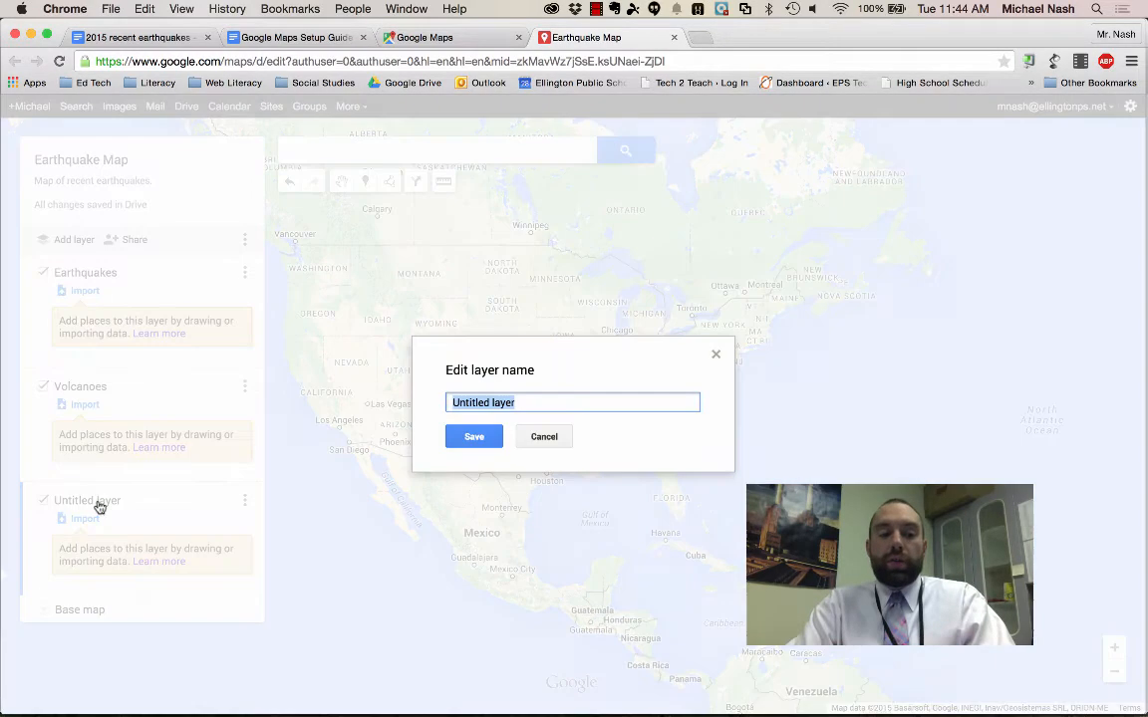
text(Hurricanes)
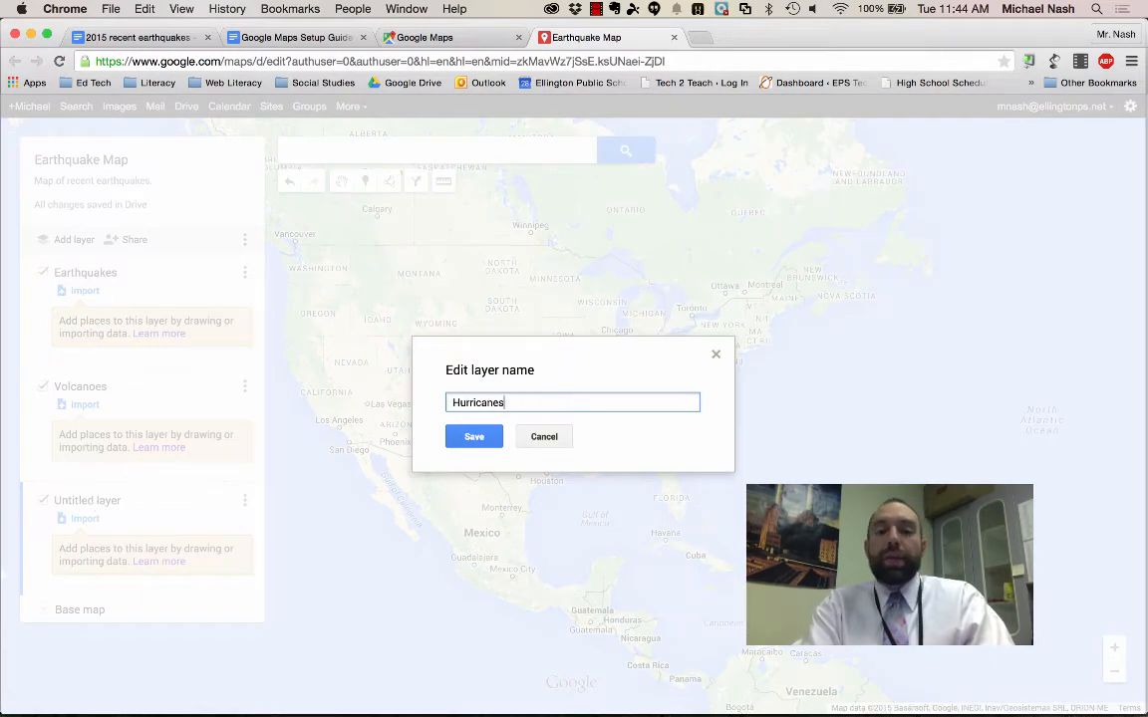
key(Return)
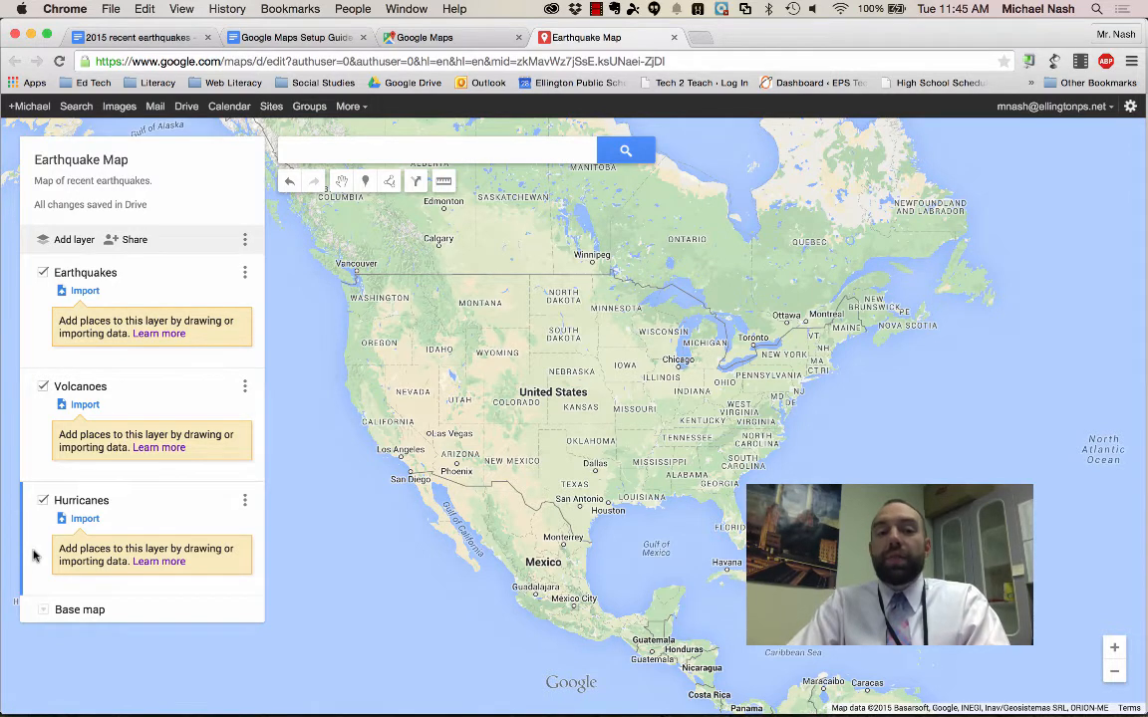
click(33, 326)
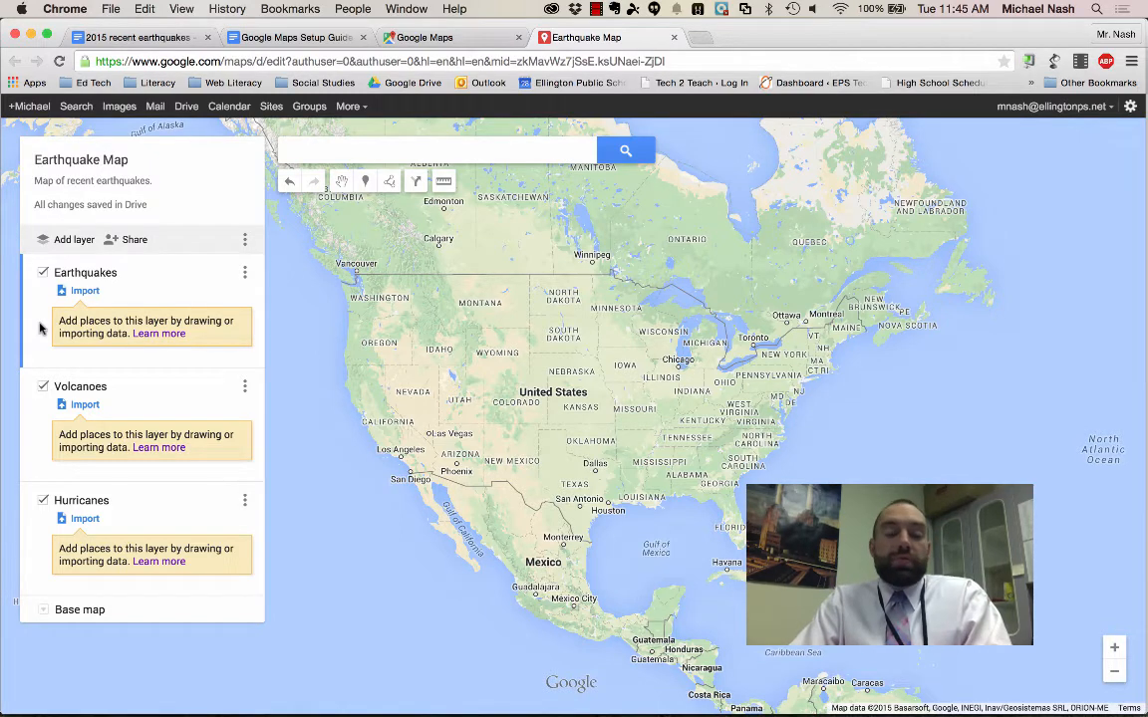
- Search the map for "ontario" and for the suggested place Ontario, Canada
click(363, 145)
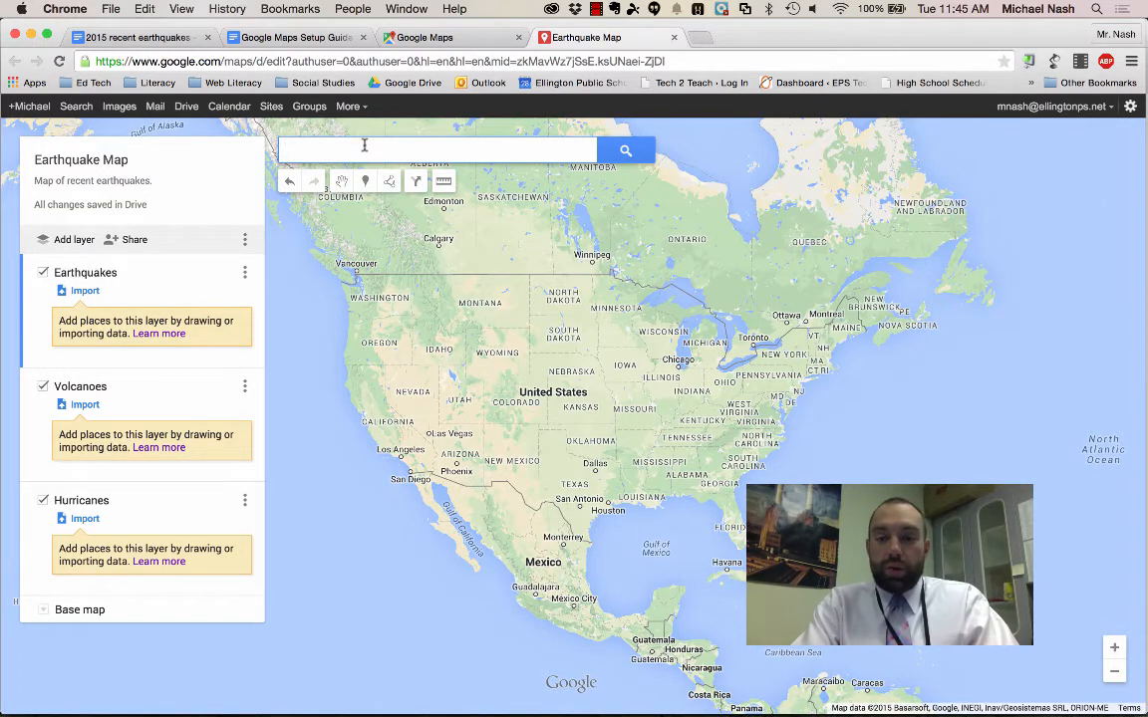
text(ontario)
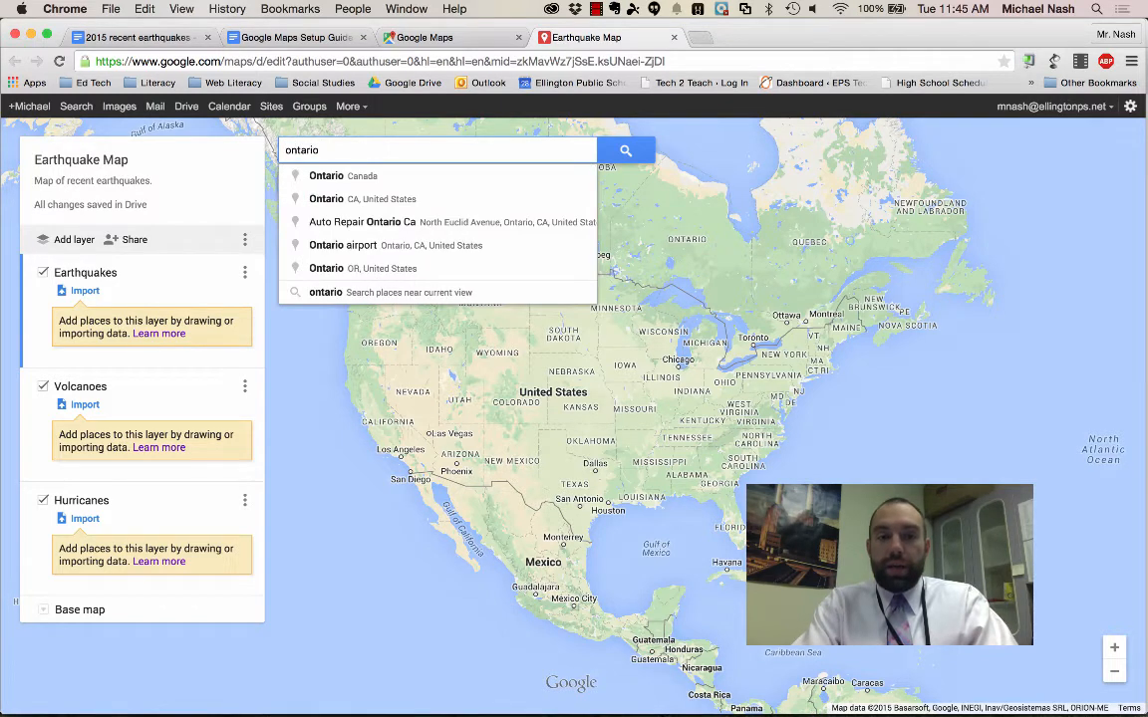
key(Return)
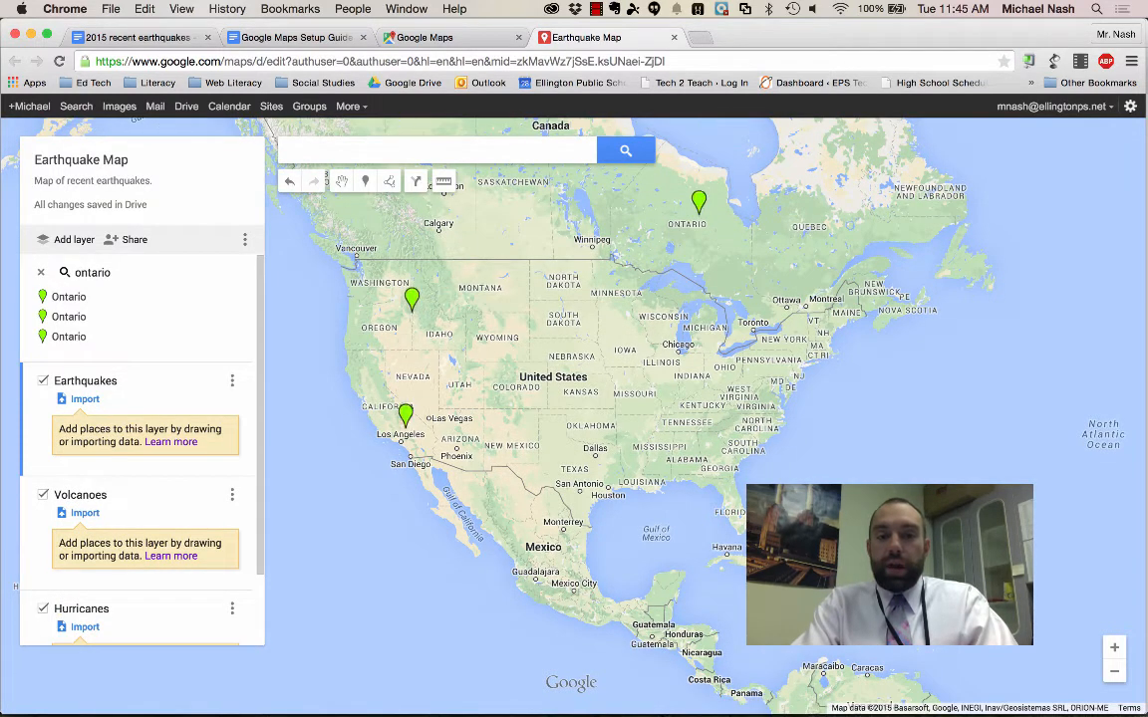
click(384, 149)
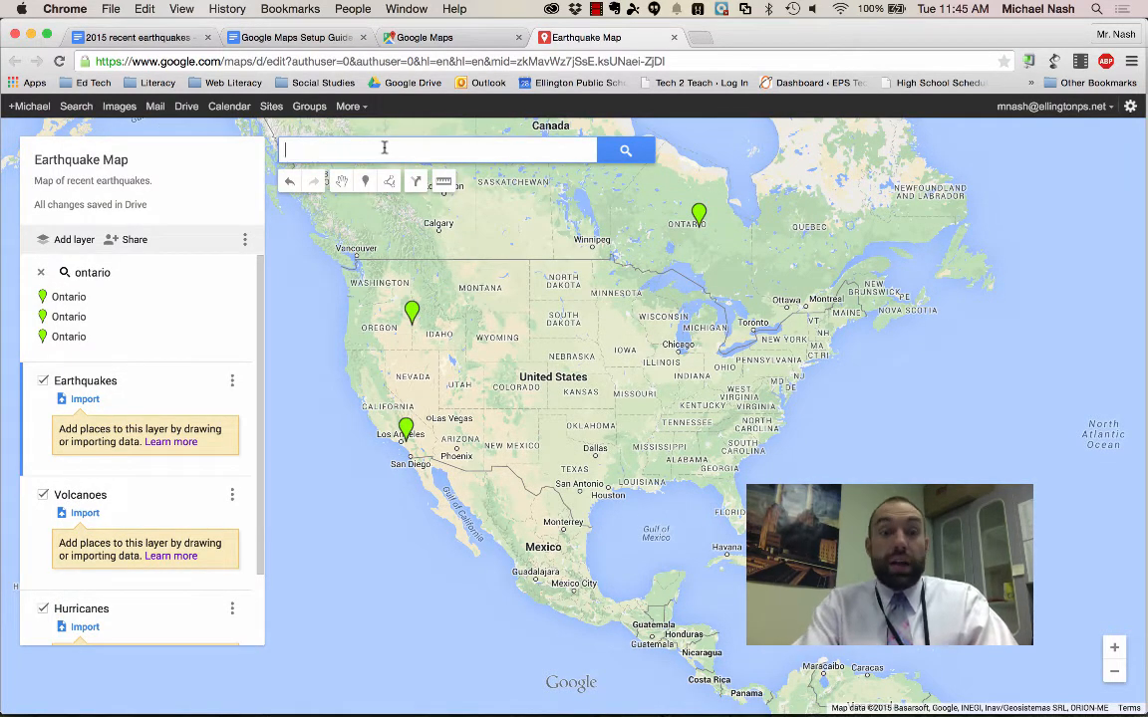
text(on)
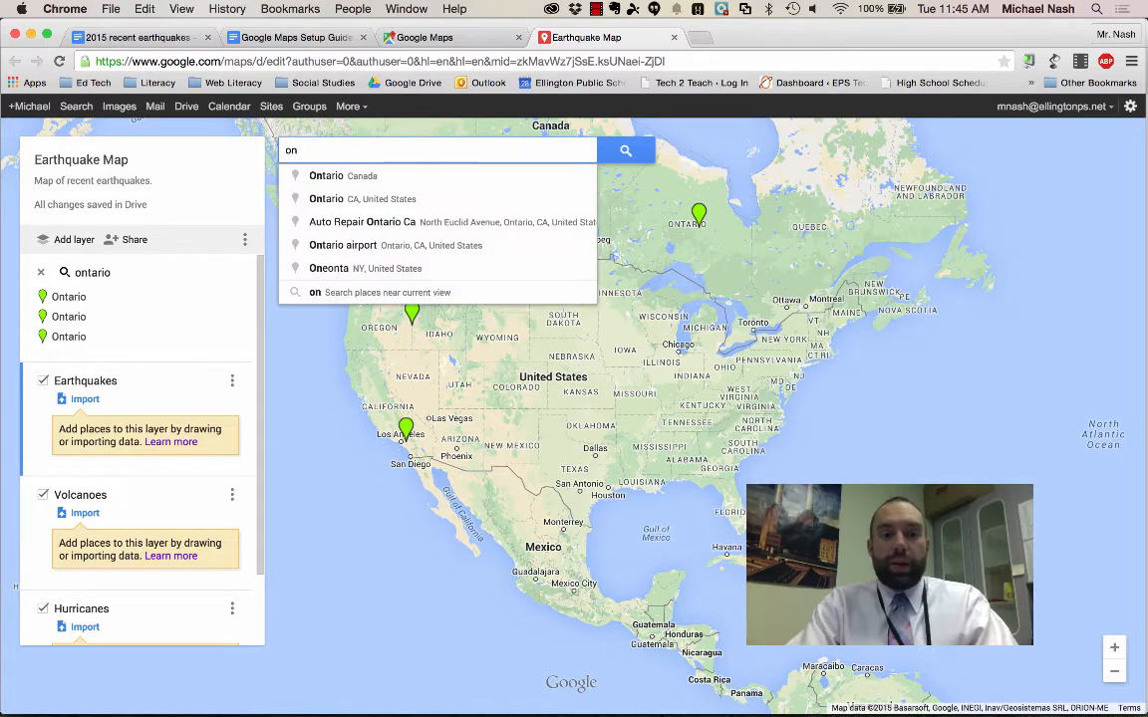
click(389, 180)
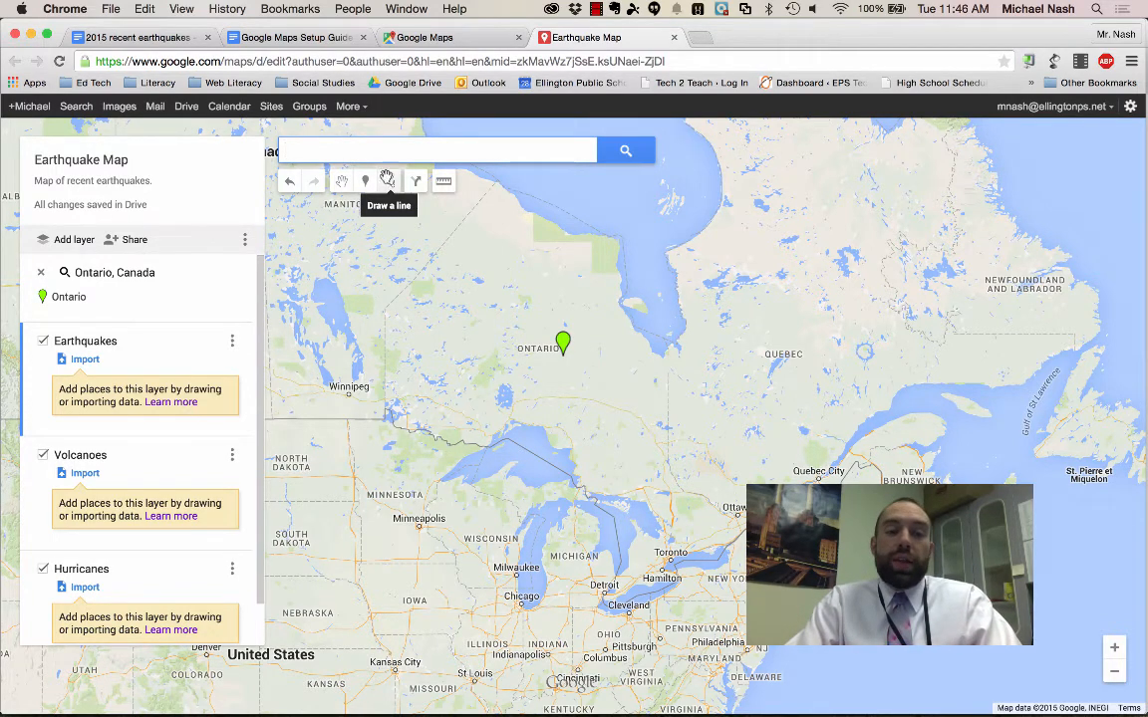
- Copy the coordinates 19.3N 67.5W of the fourth entry, British Virgin Islands, from the "2015 recent earthquakes" document
click(160, 38)
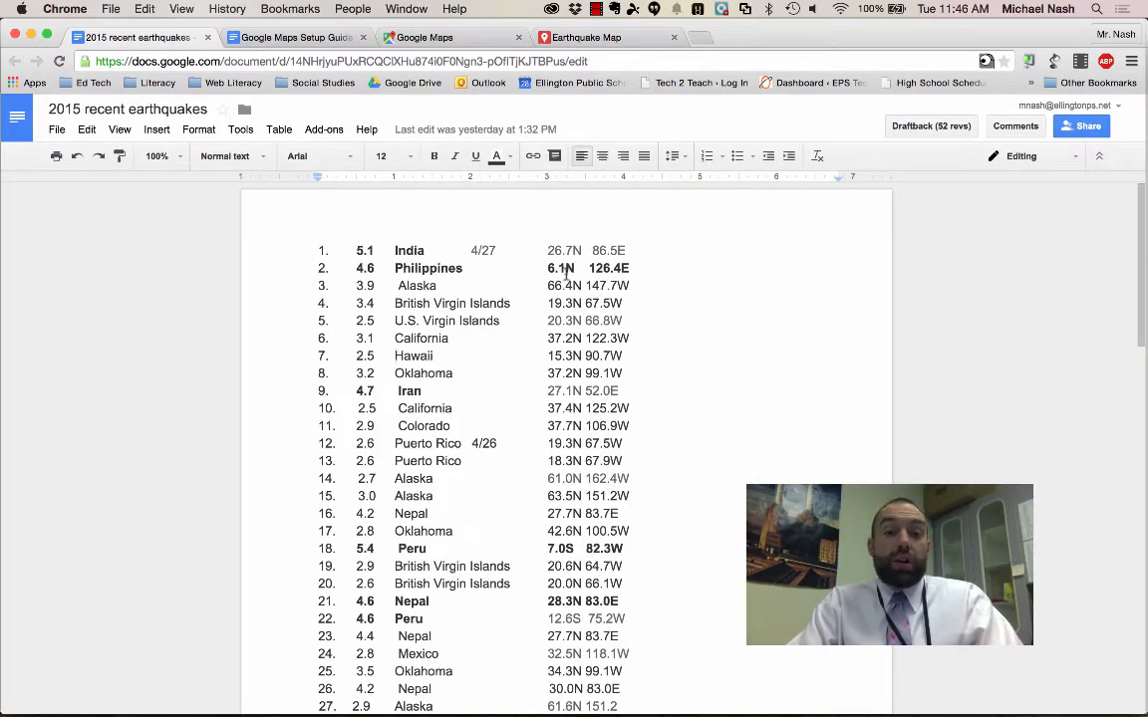
drag(626, 250, 549, 255)
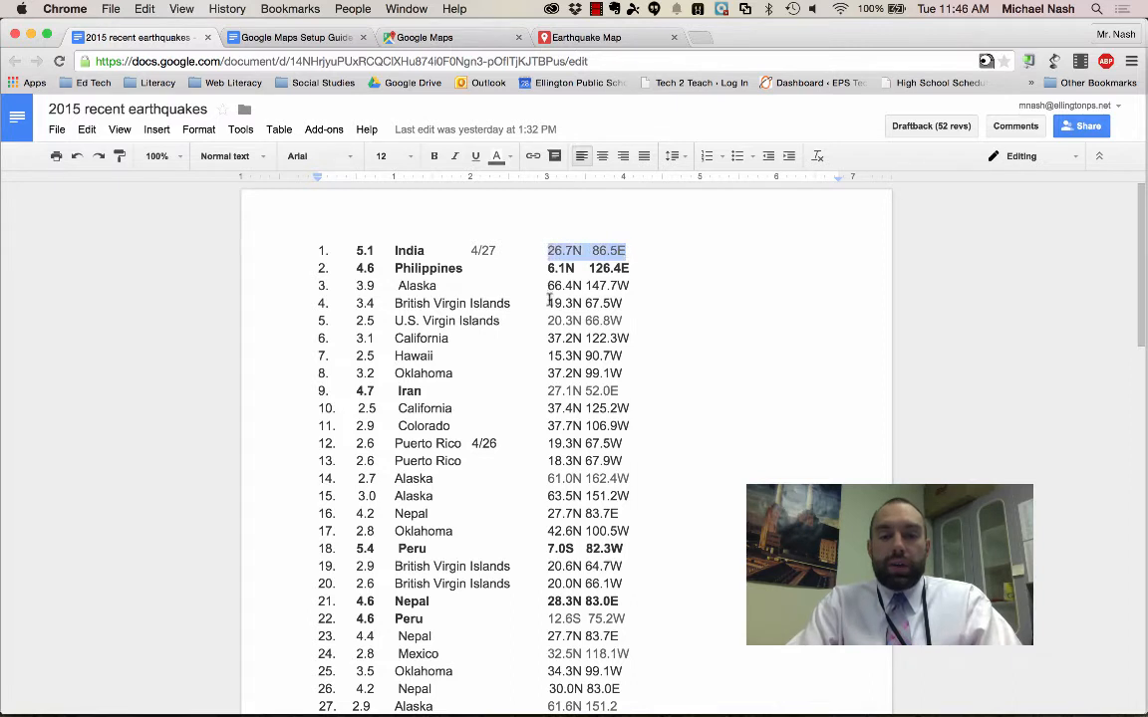
drag(549, 301, 650, 300)
key(super+c)
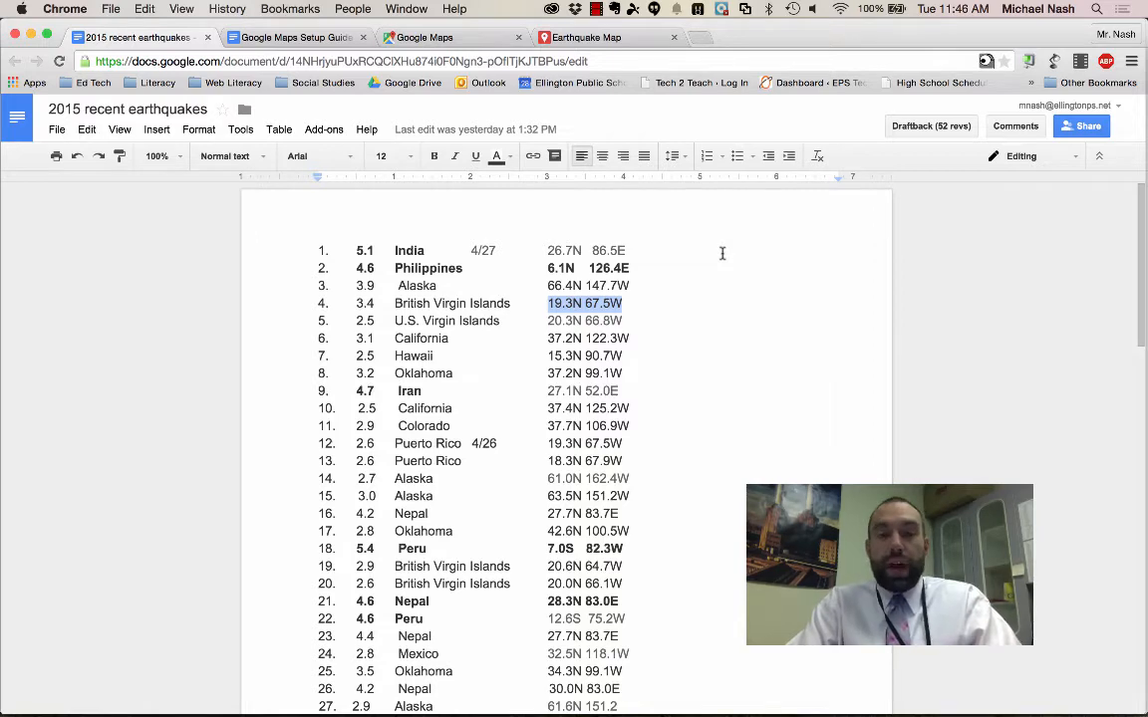
- Search the Earthquake Map for the copied coordinates 19.3N 67.5W
click(615, 42)
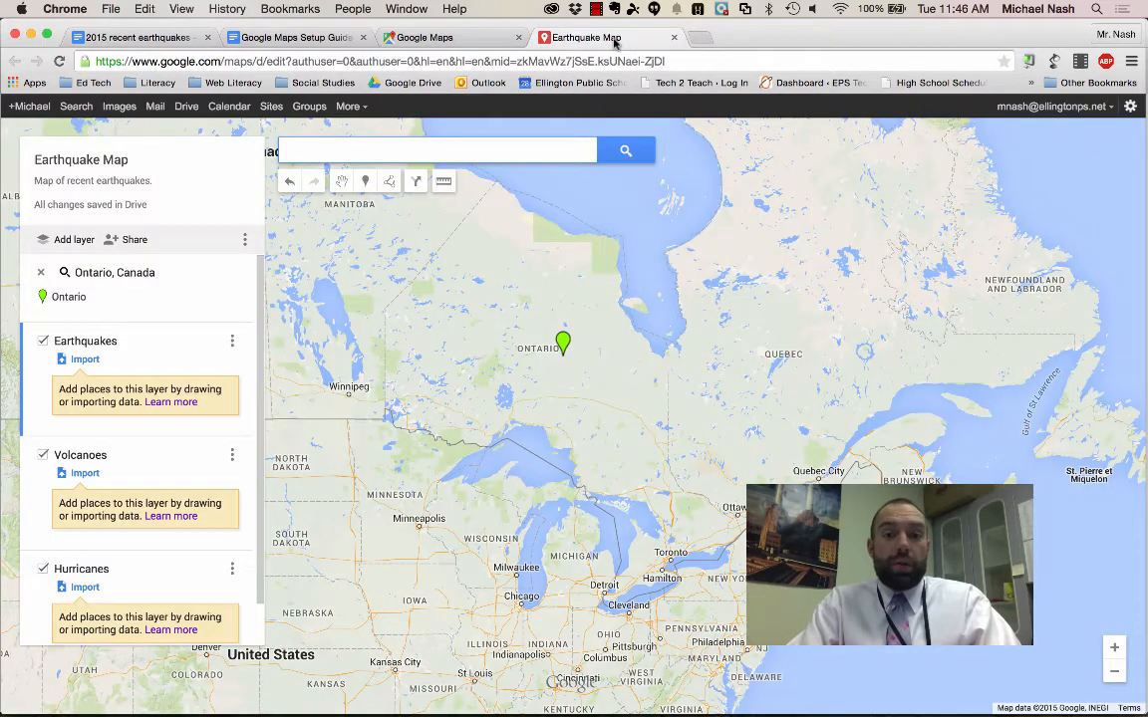
key(super+v)
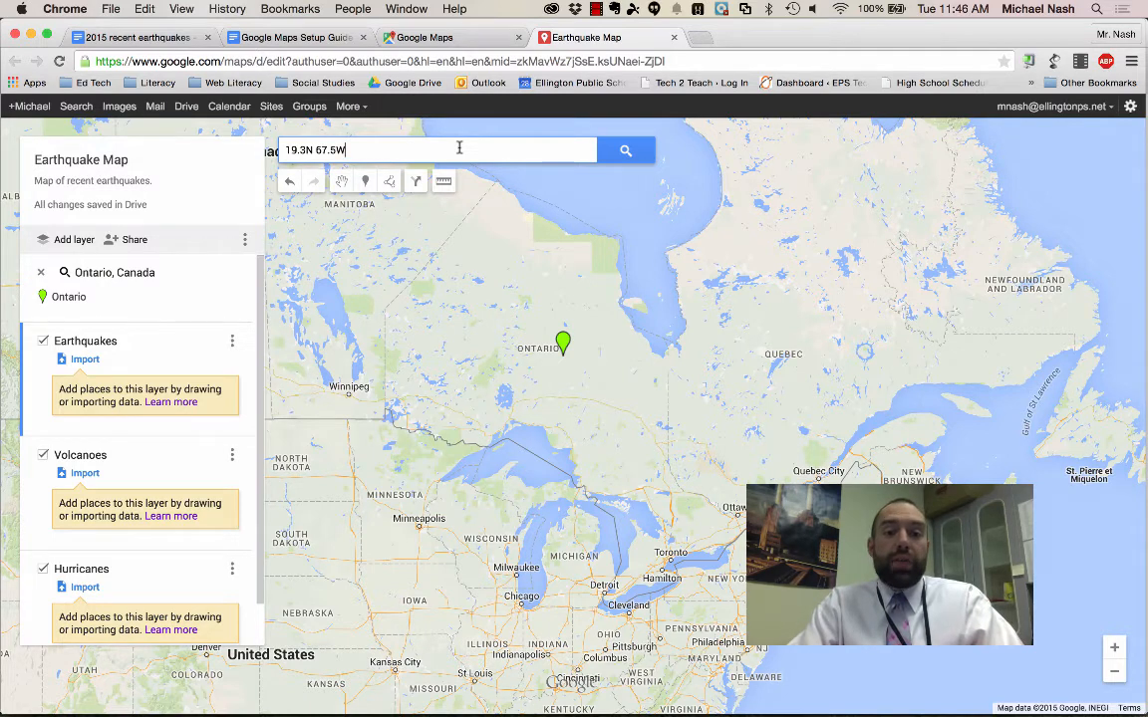
key(Return)
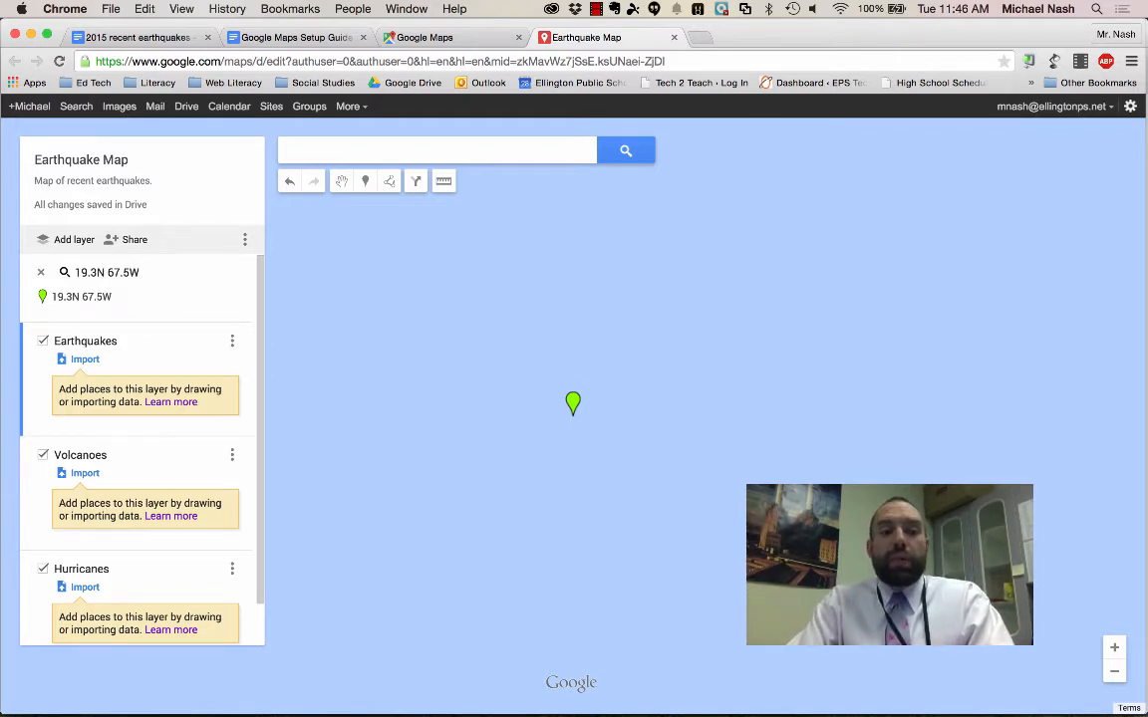
click(1115, 673)
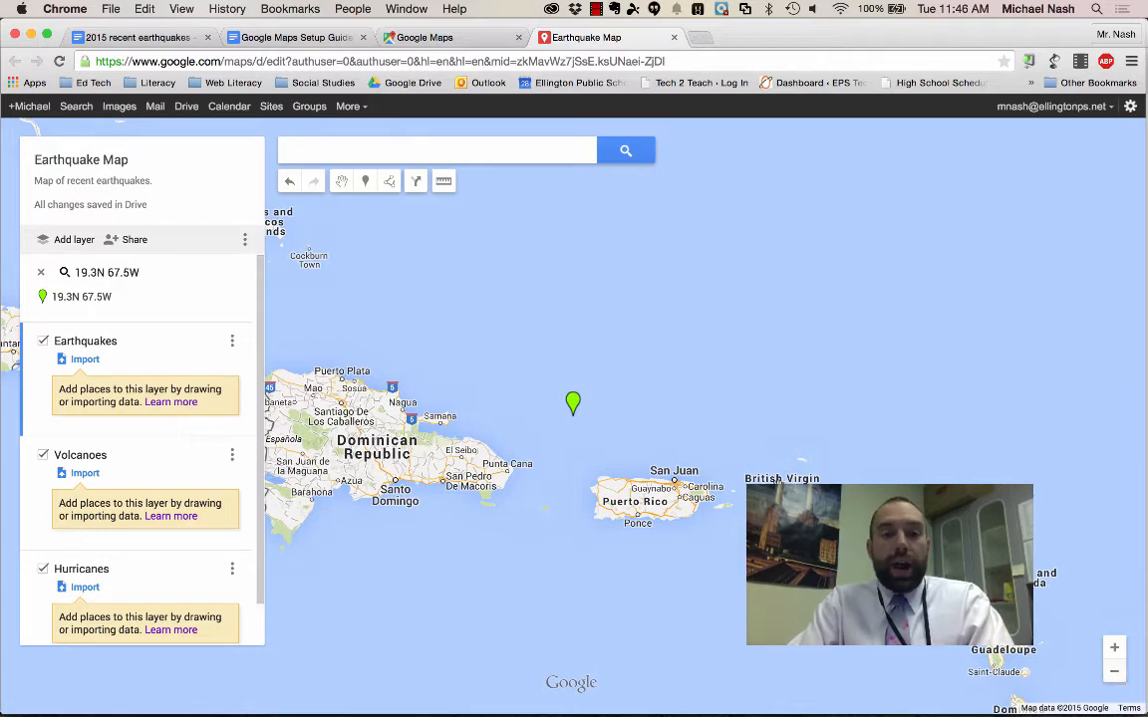
- Check the British Virgin Islands entry in the earthquake list and examine the marker for its coordinates up close on the map
click(287, 40)
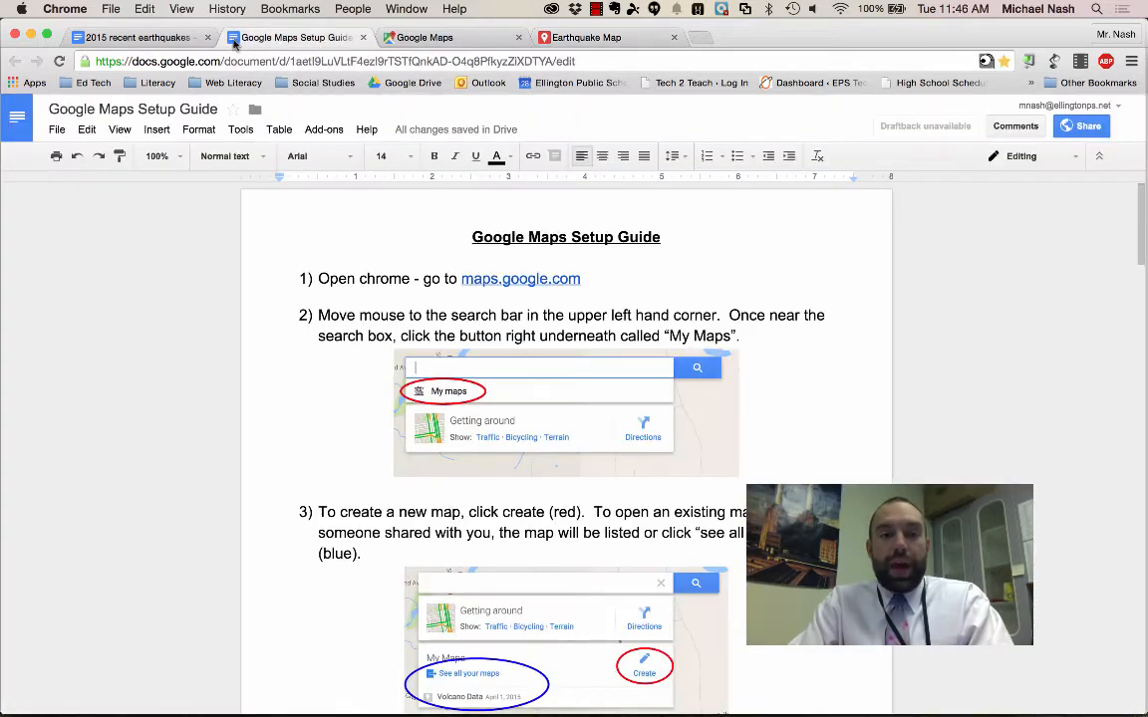
click(154, 37)
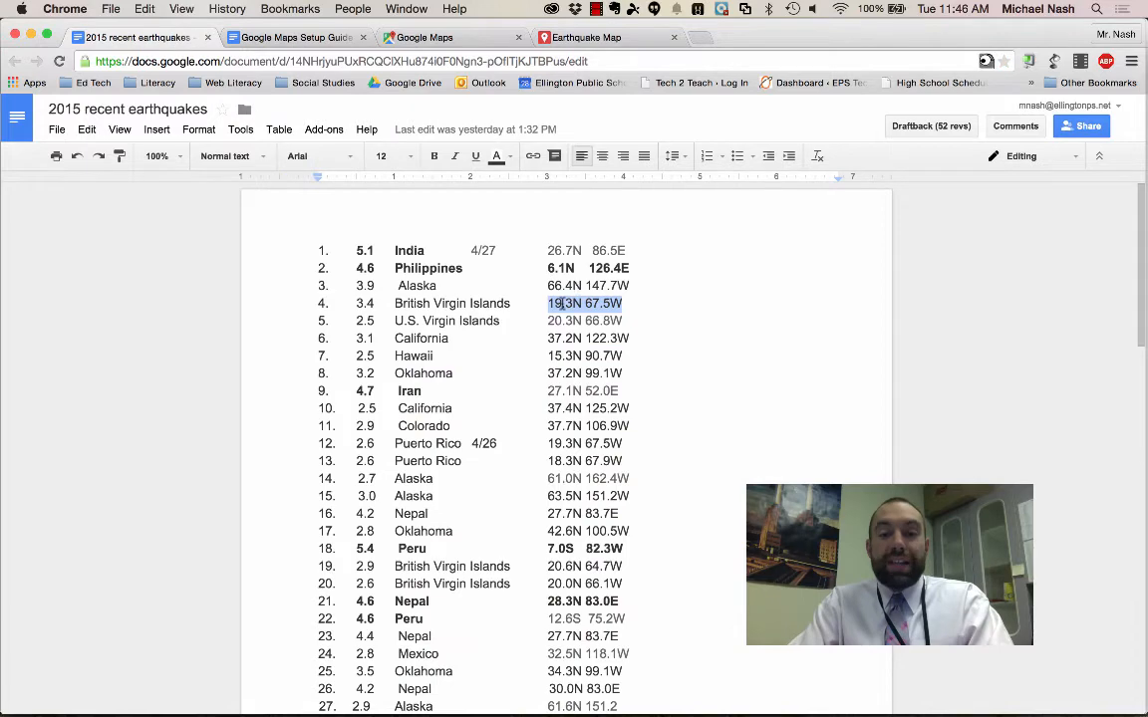
click(558, 37)
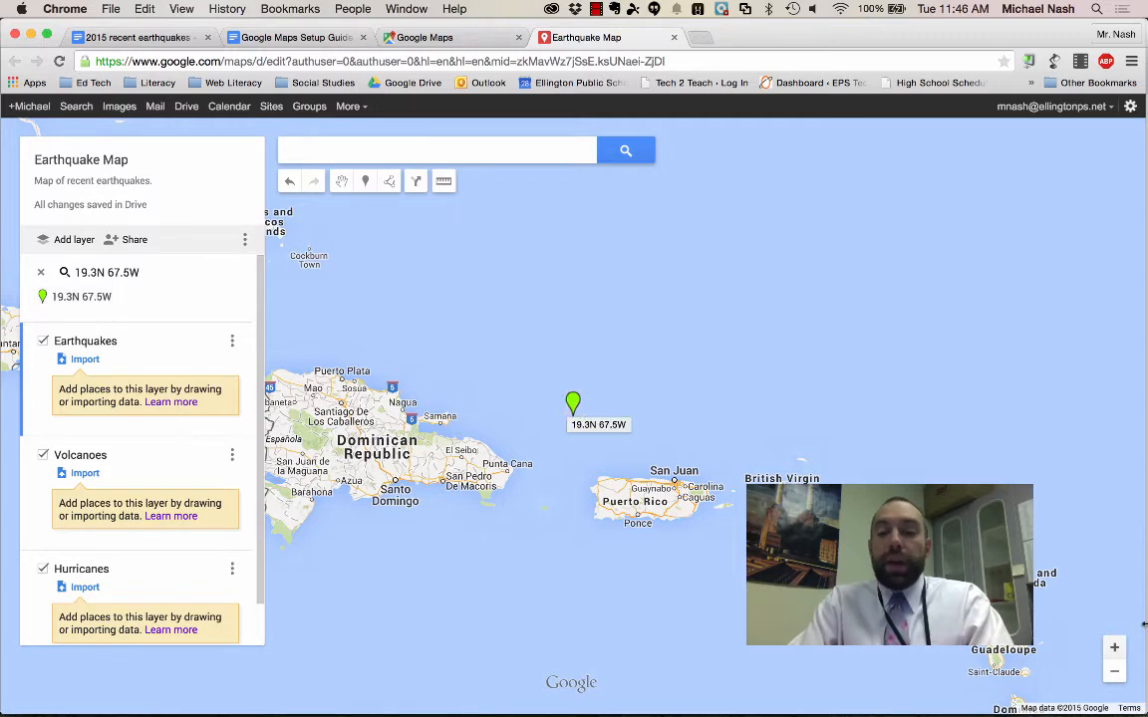
click(1114, 649)
click(1114, 649)
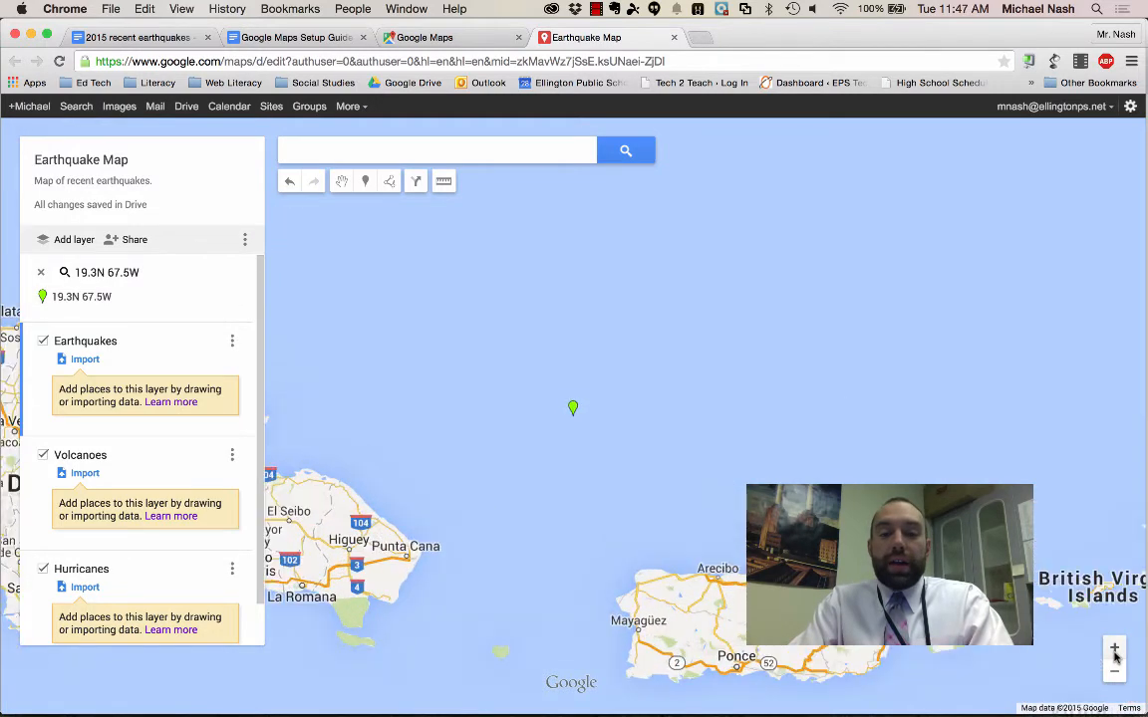
click(1114, 648)
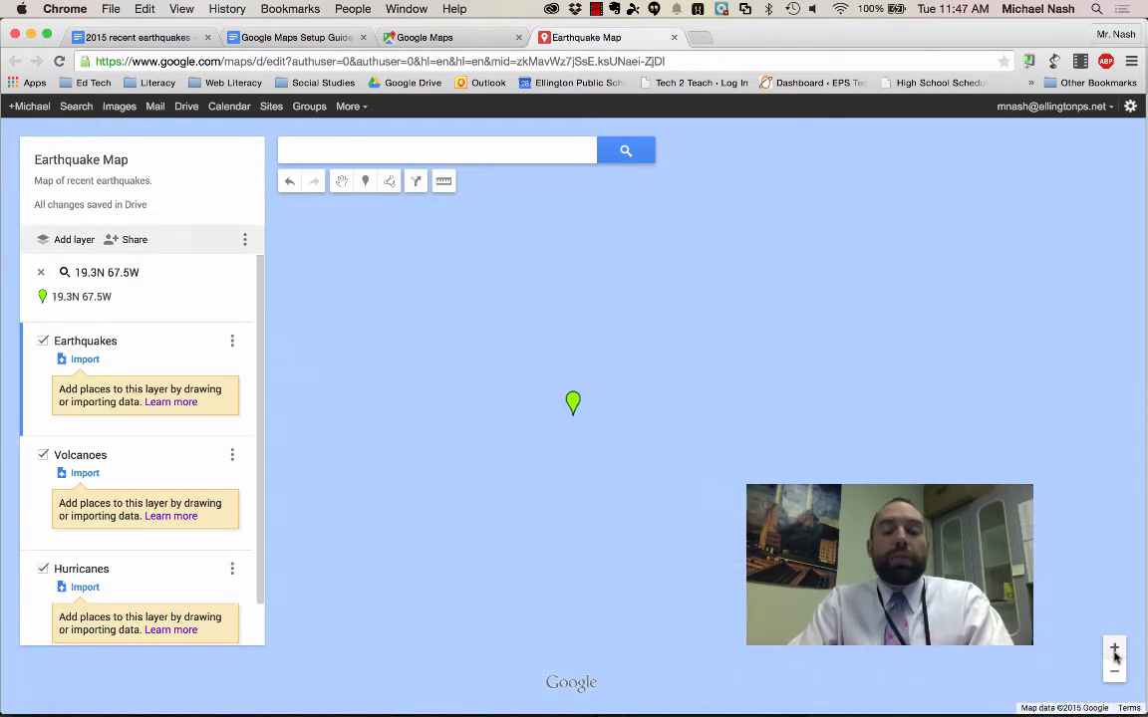
- Add a marker to the Earthquakes layer in the open water northeast of the 19.3N 67.5W search result, titled "Earthquake - US Virgin Islands"
click(365, 189)
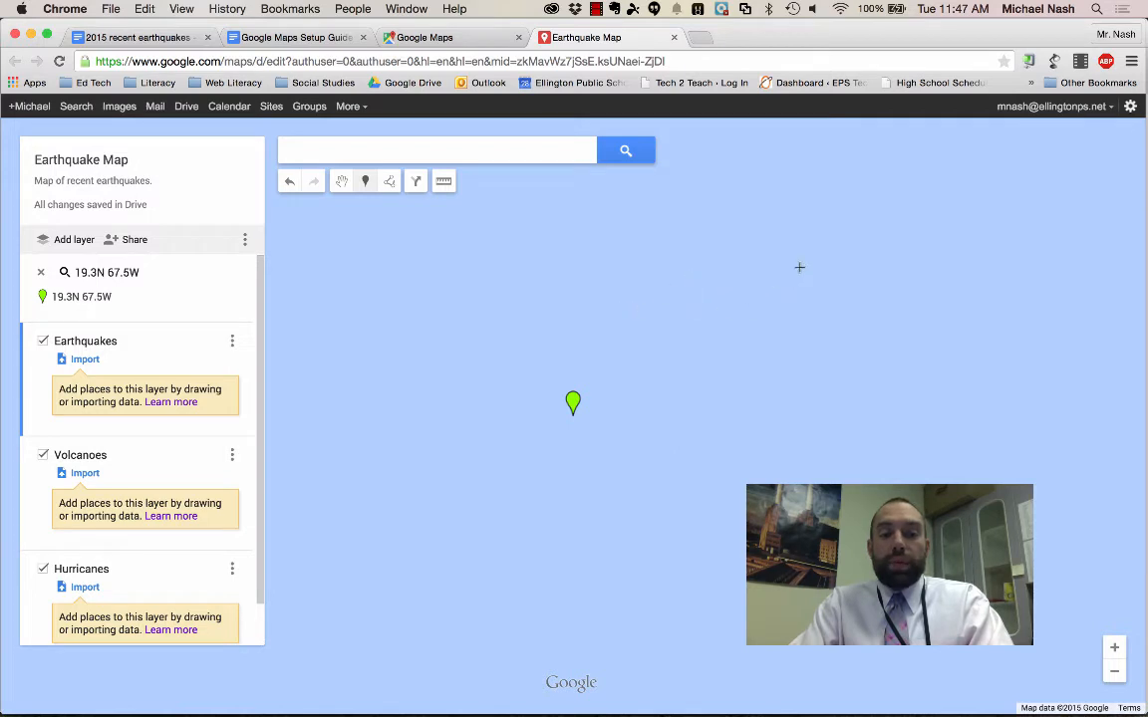
click(799, 267)
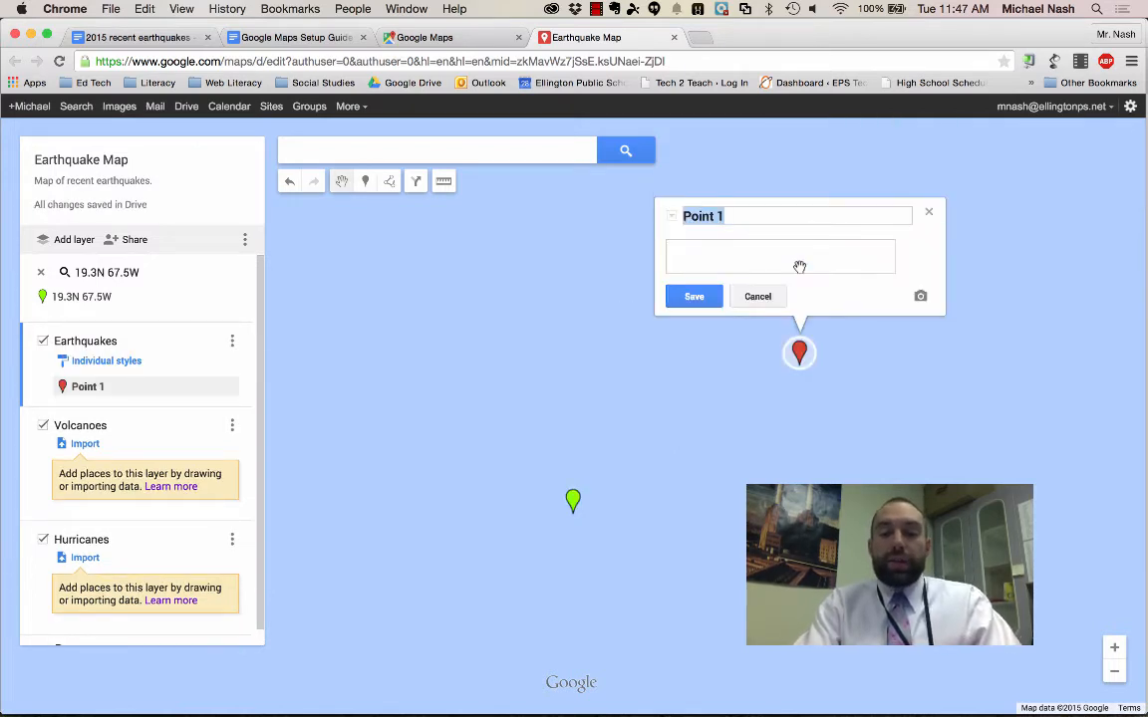
text(Earthquak)
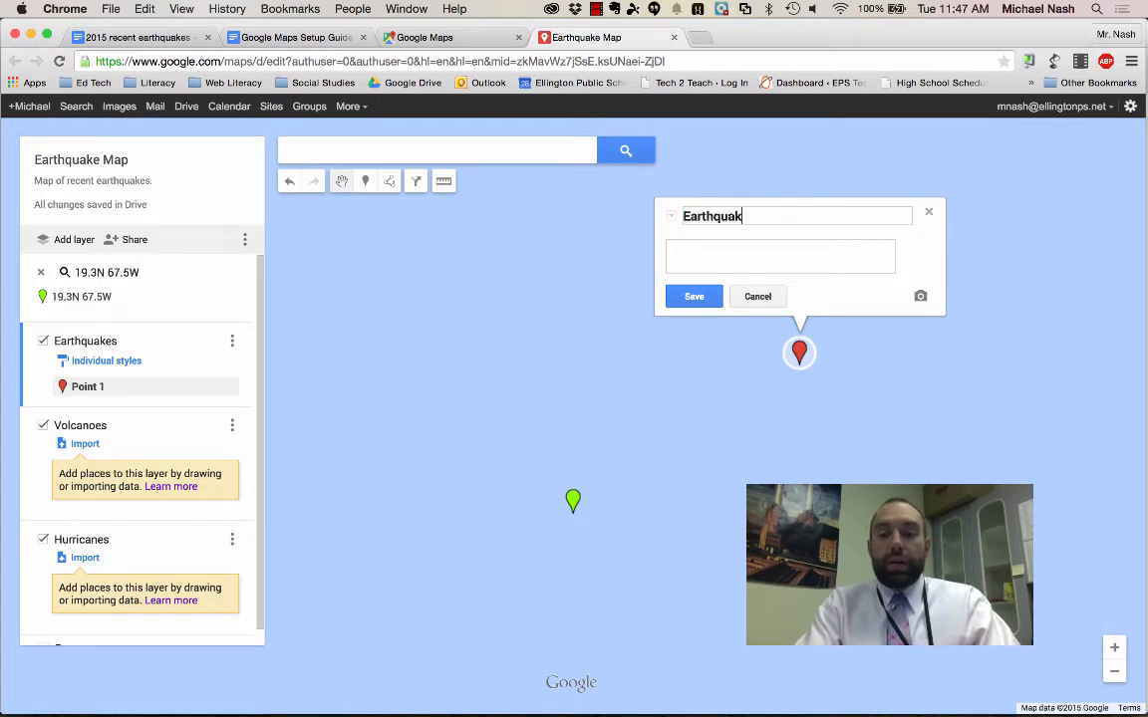
text(e - US)
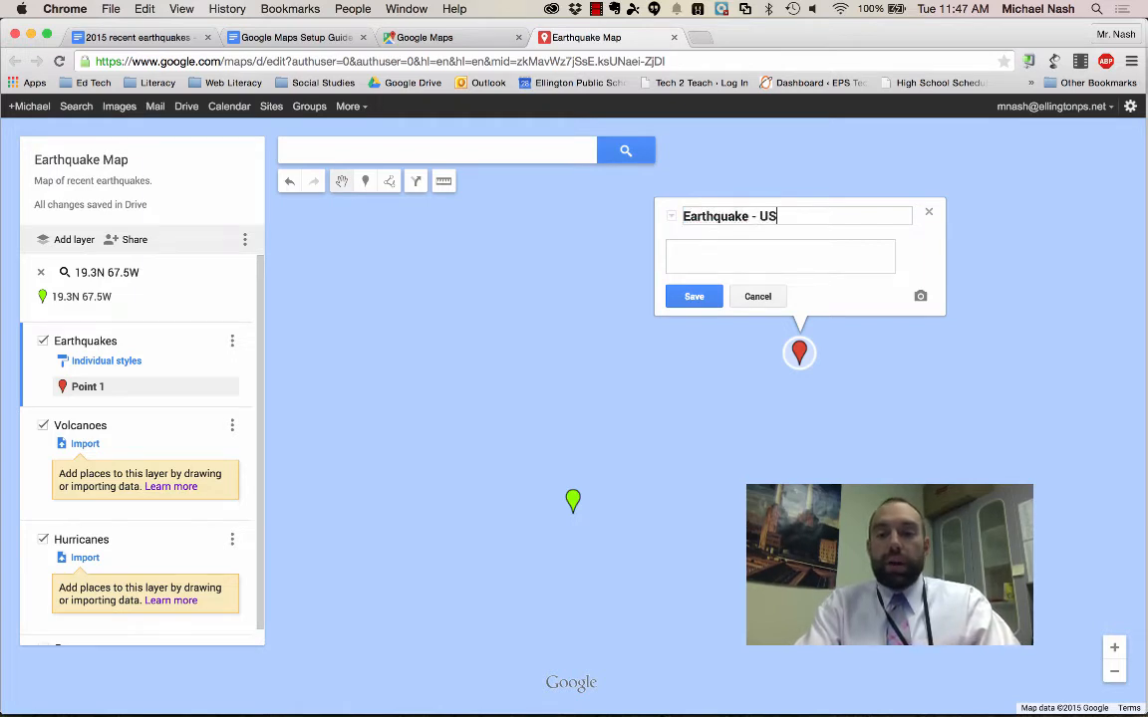
text( Virgin Island)
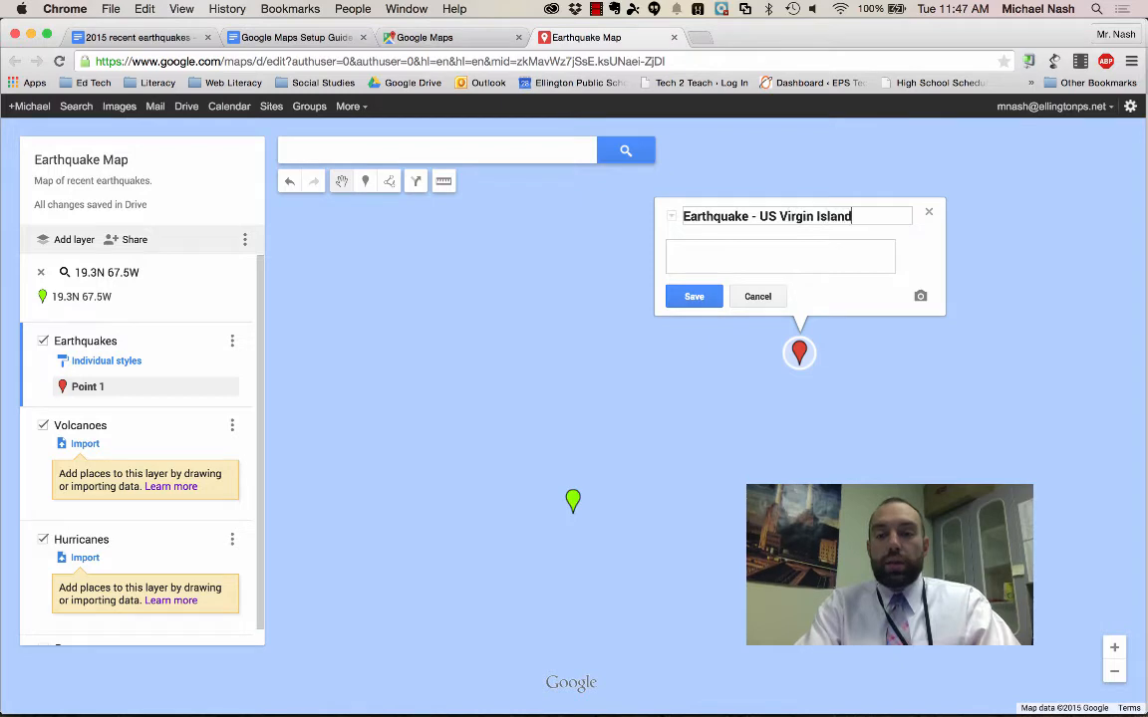
text(s)
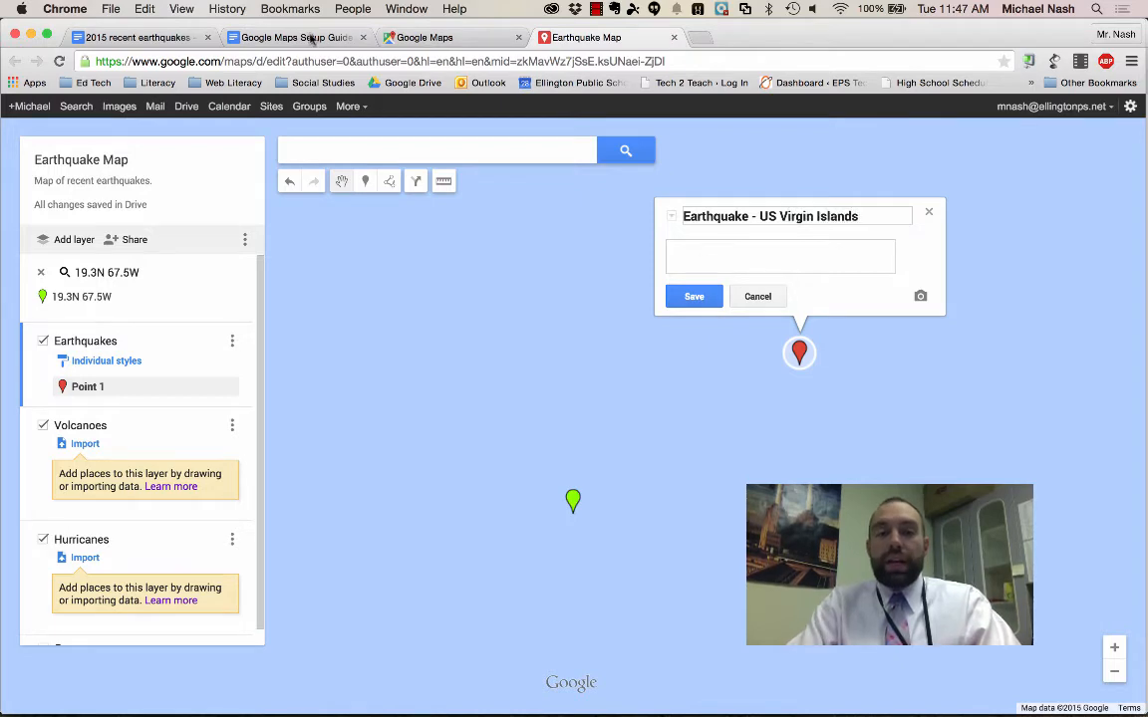
- Check the fourth entry in the "2015 recent earthquakes" document and correct the new marker's title to "Earthquake - British Virgin Islands"
click(150, 37)
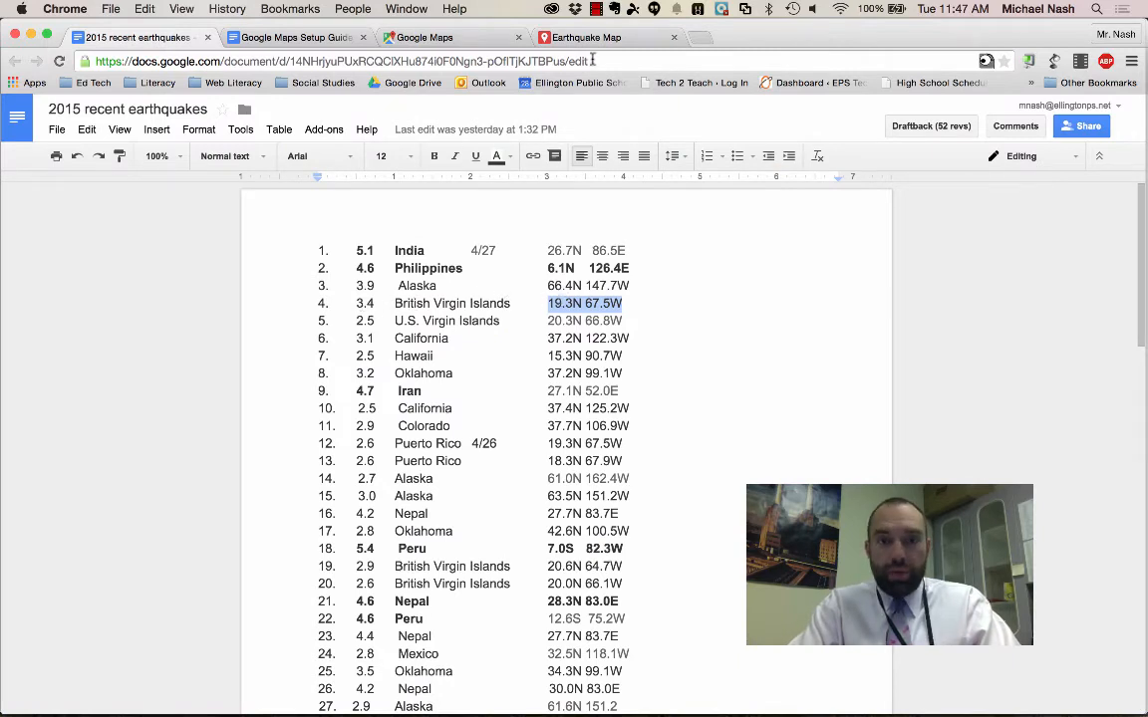
click(615, 37)
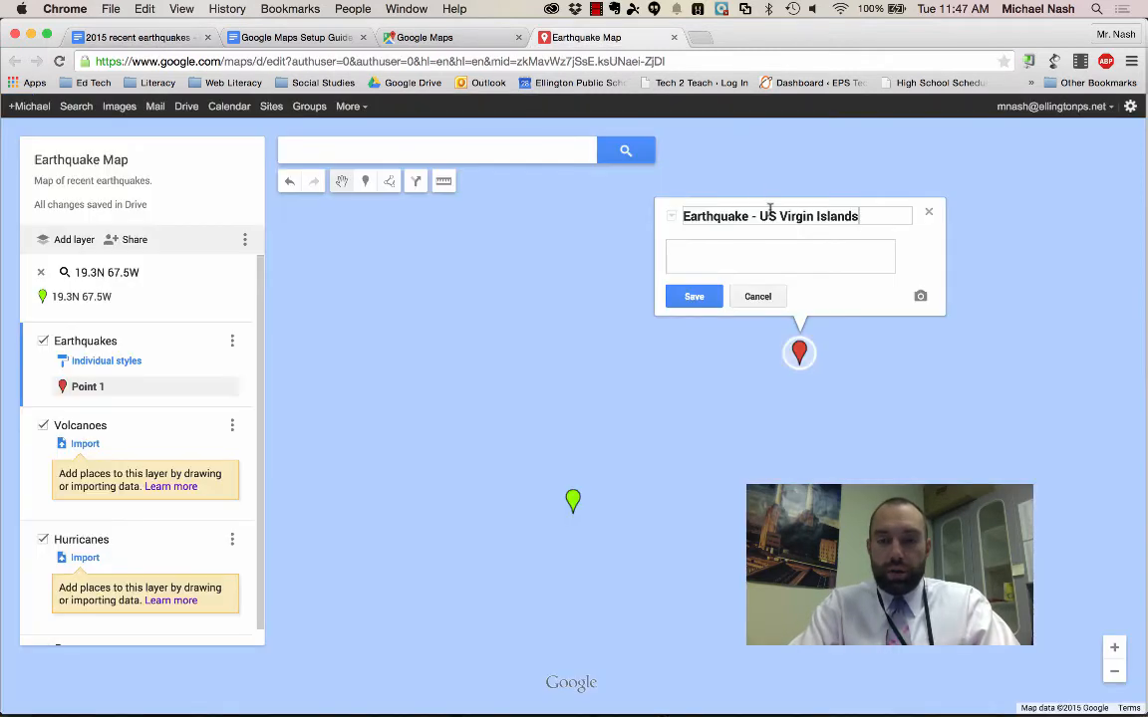
double_click(769, 217)
text(British)
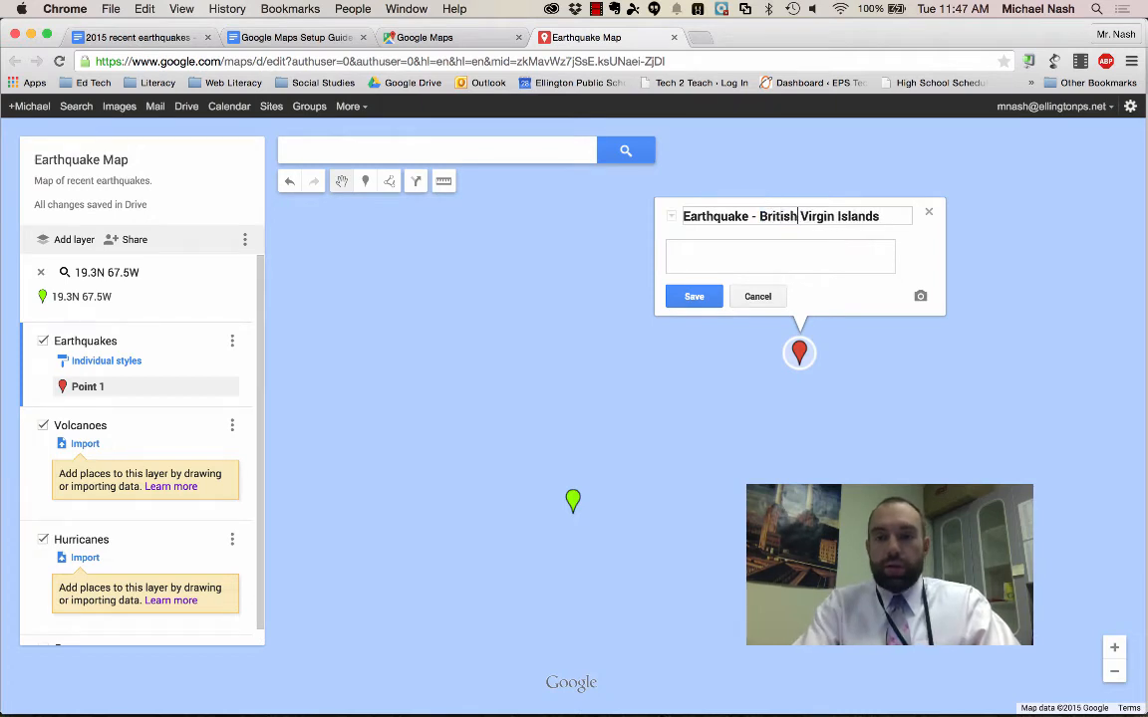
- Enter "3.4 magnitude" as the British Virgin Islands marker's description and save the marker
click(765, 244)
text(3)
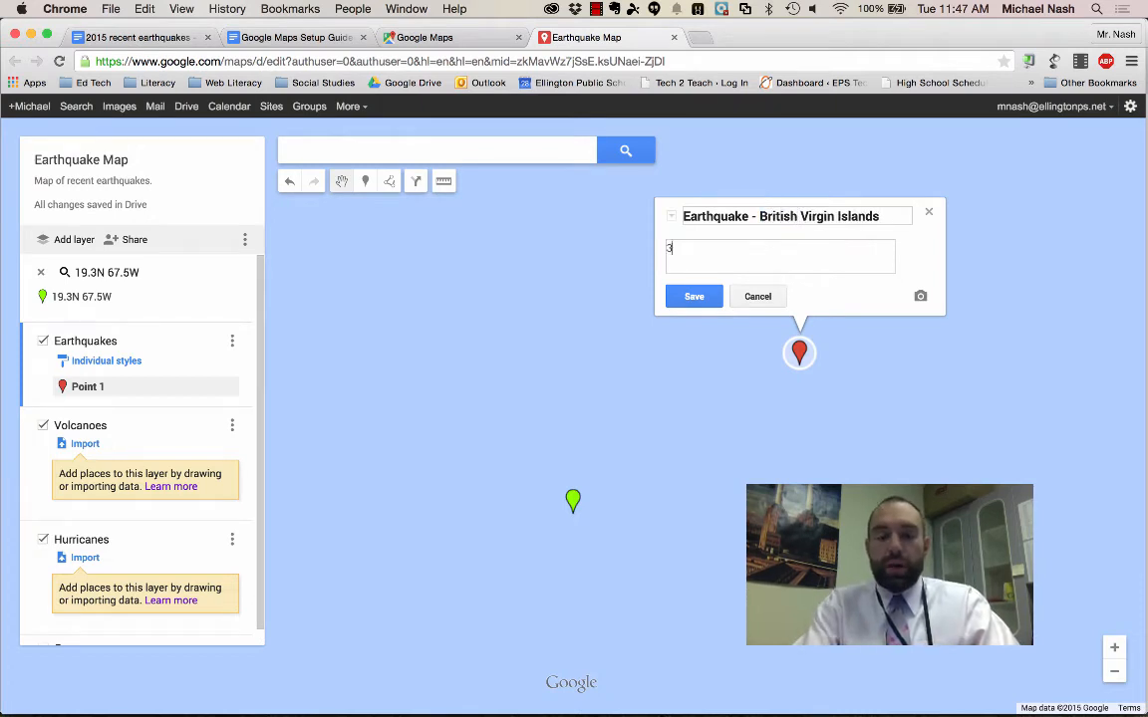
text(.4 magnit)
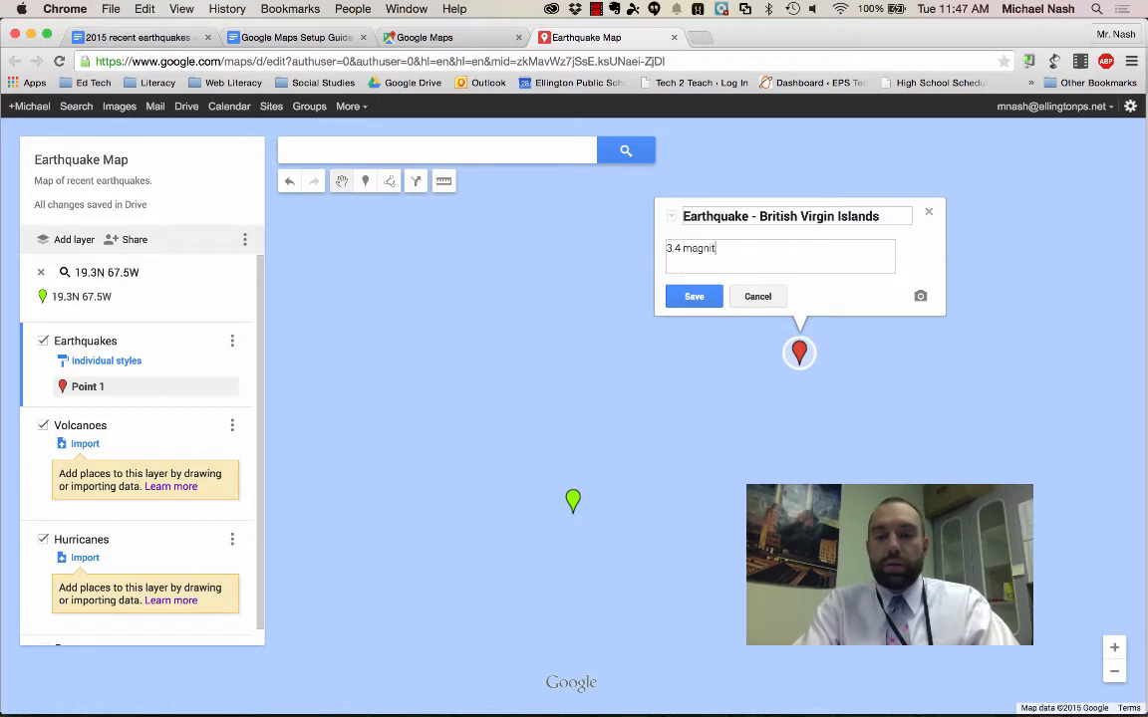
text(ude)
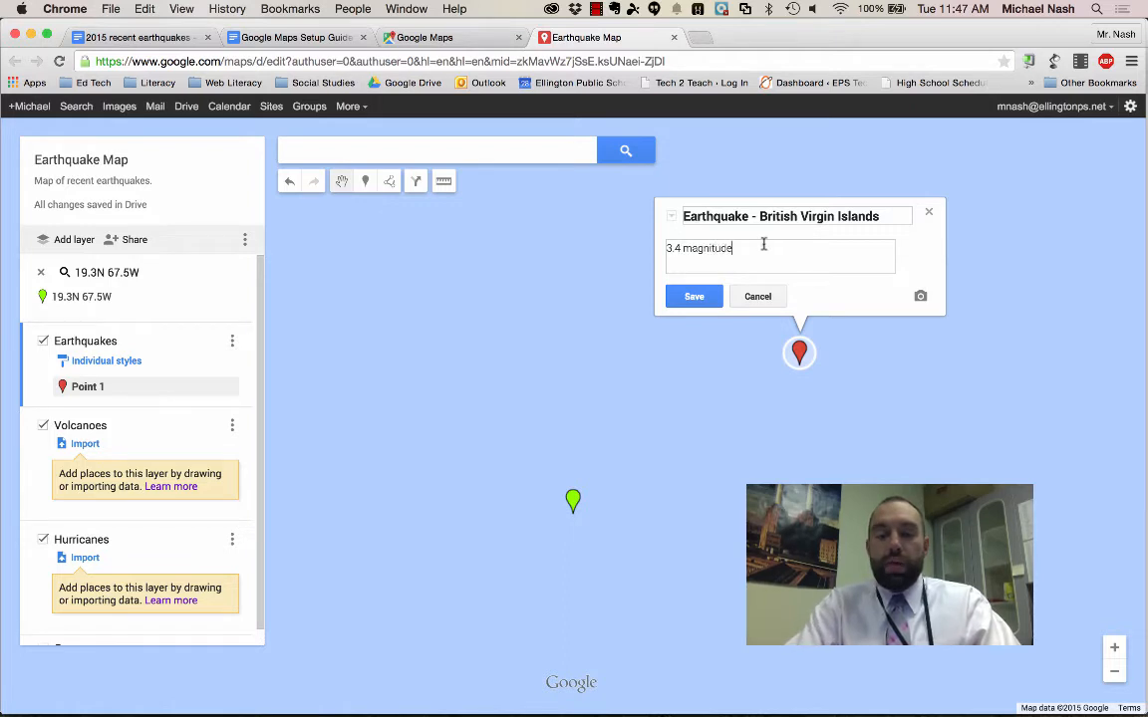
click(695, 296)
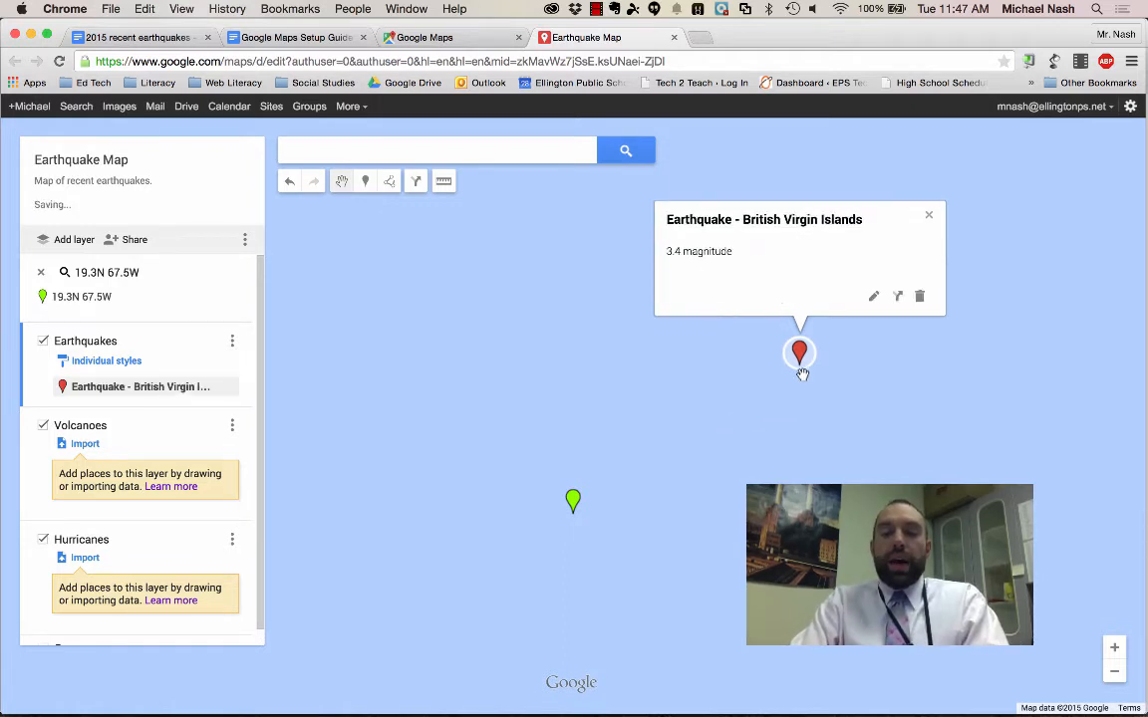
- Move the red British Virgin Islands marker onto the green search result for 19.3N 67.5W
click(812, 417)
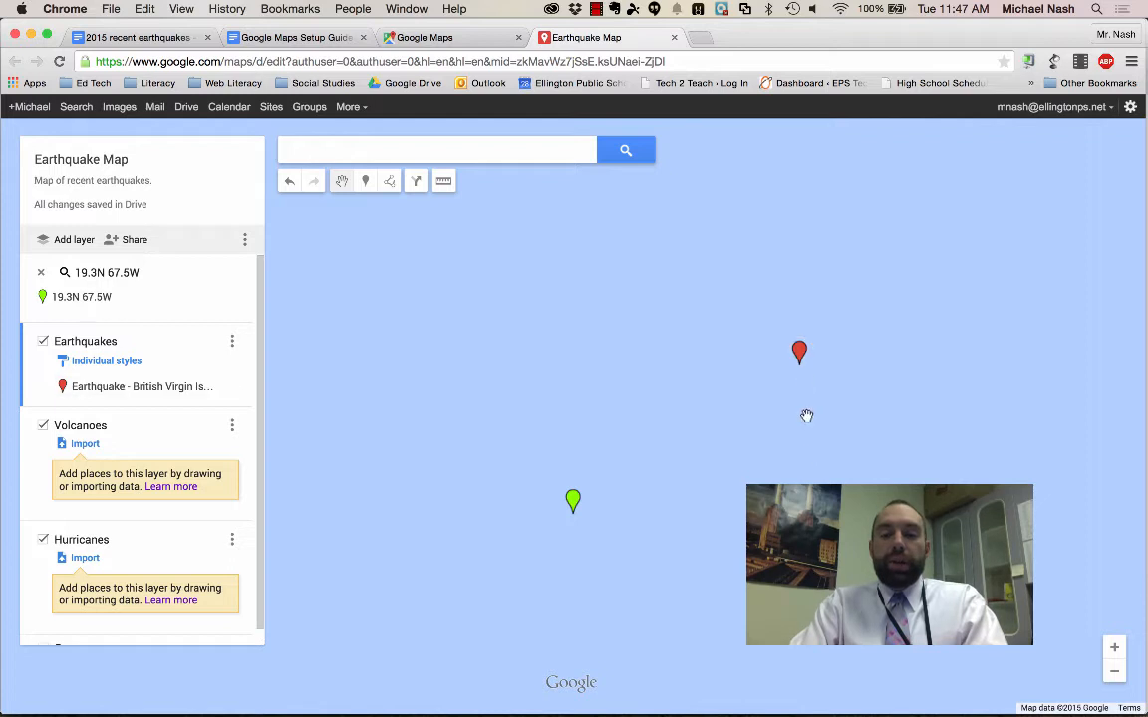
click(804, 360)
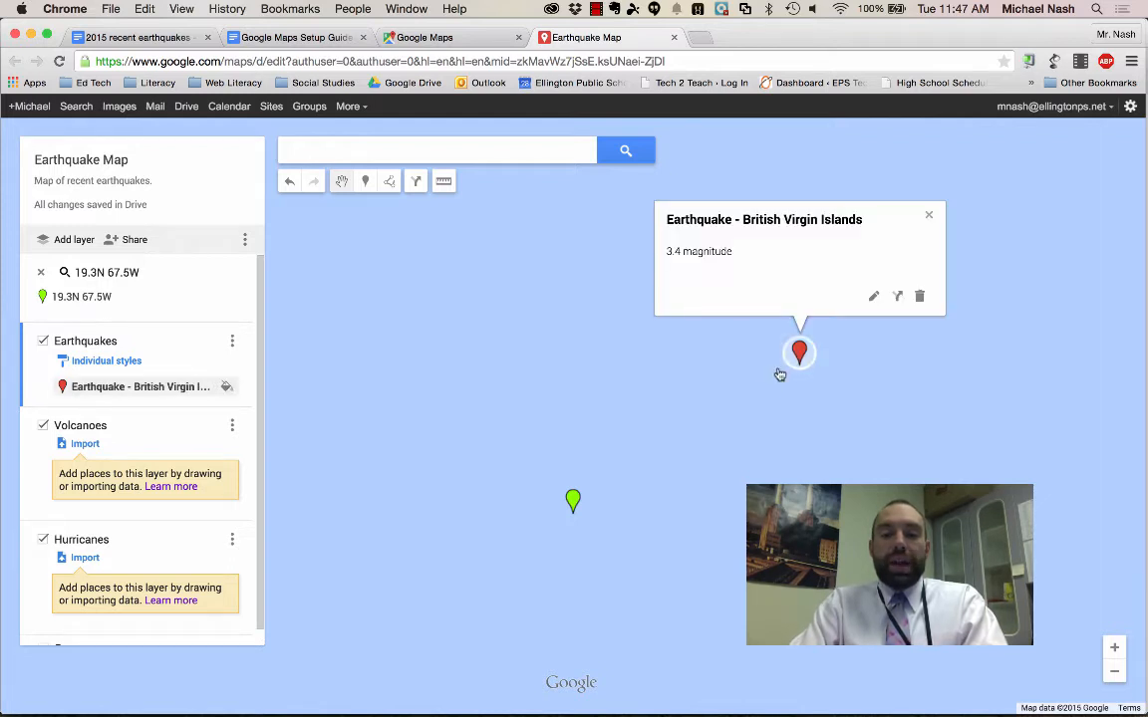
mouse_move(799, 357)
mouse_down()
mouse_move(708, 476)
mouse_move(553, 376)
mouse_move(539, 468)
mouse_move(556, 509)
mouse_move(574, 504)
mouse_up()
click(453, 512)
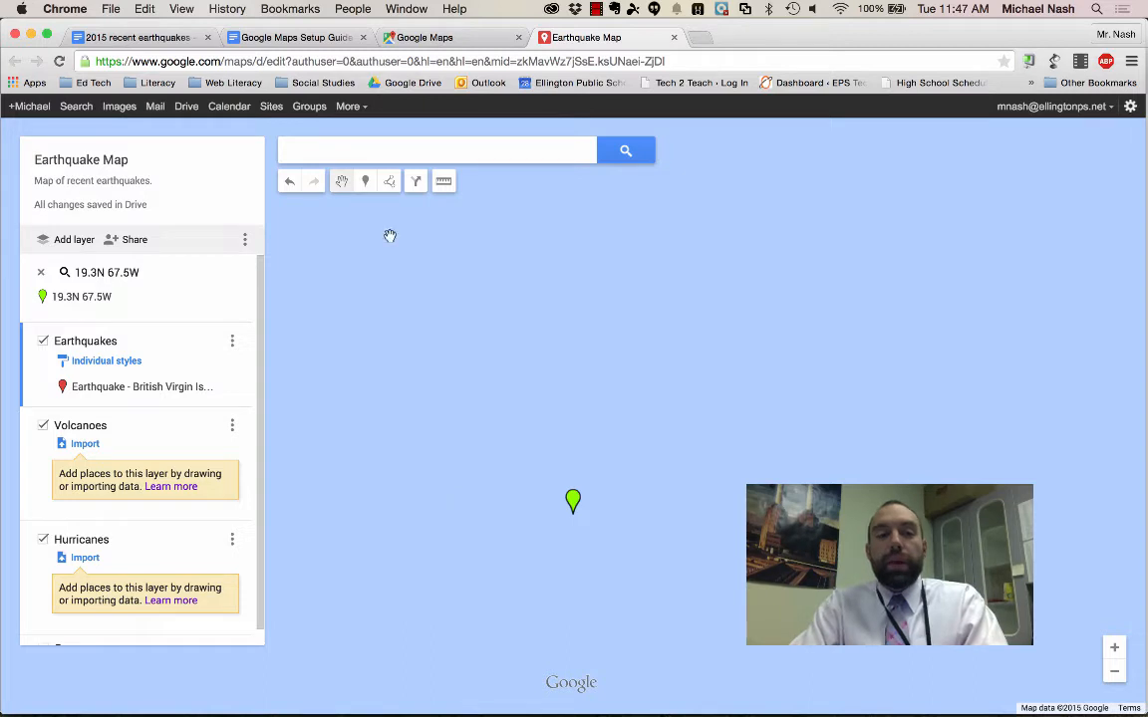
- Search the map for "calif", choose California, United States, and view its location within North America
click(370, 154)
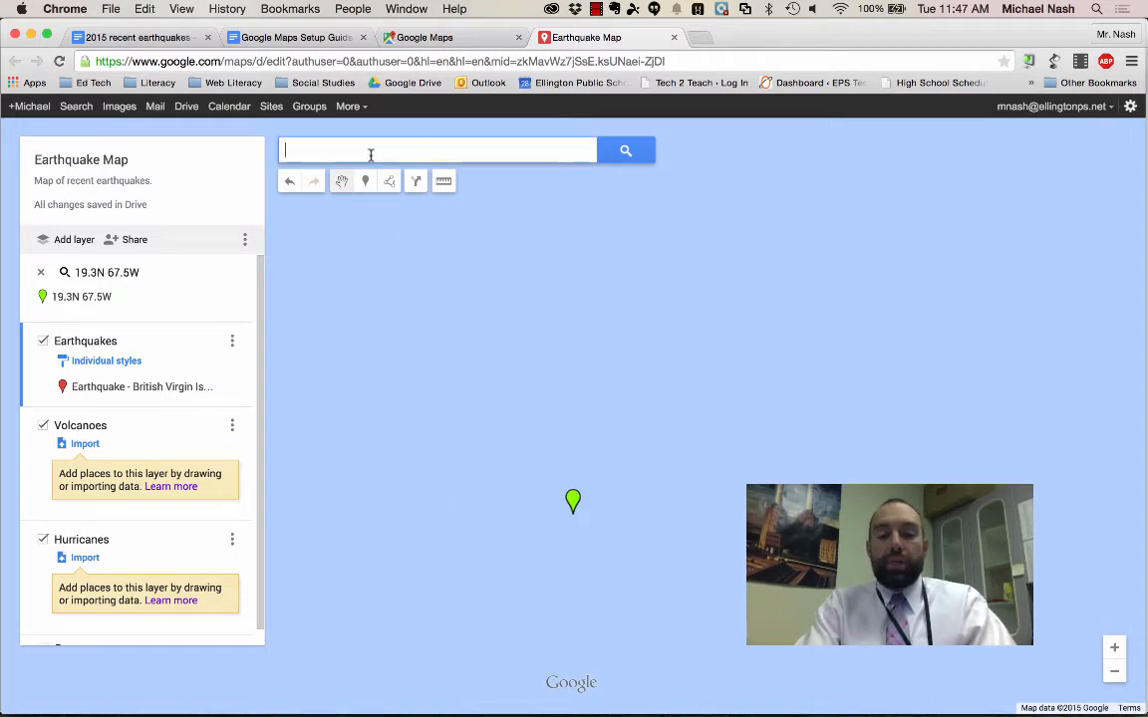
text(calif)
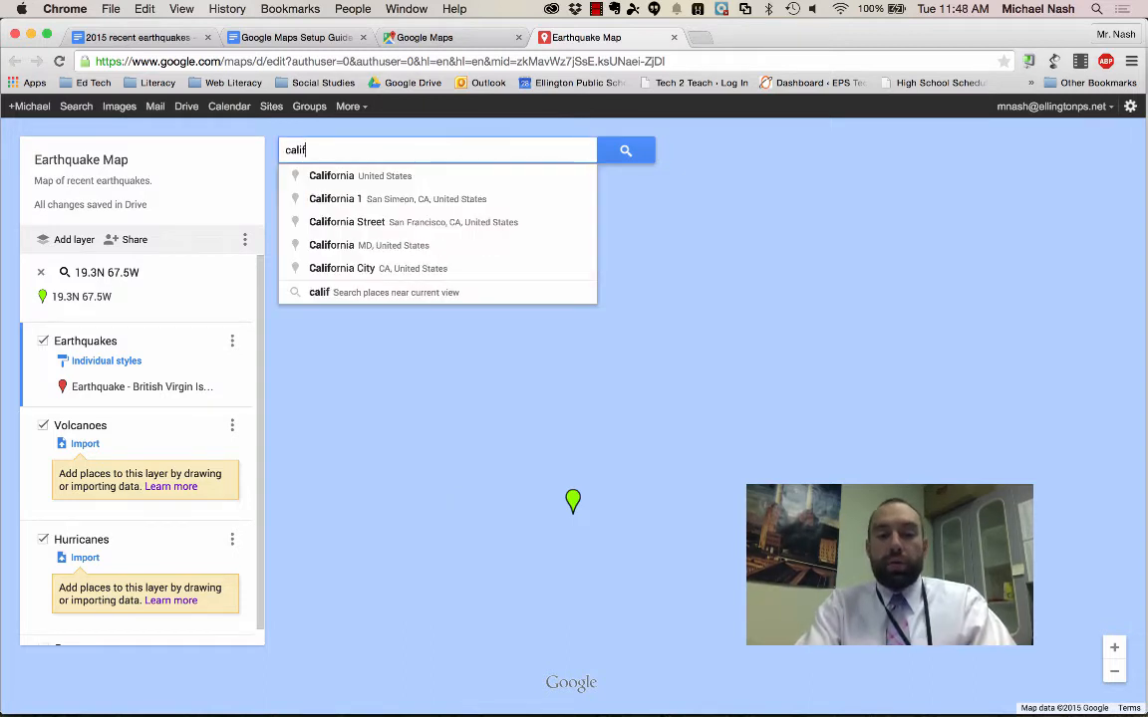
click(384, 176)
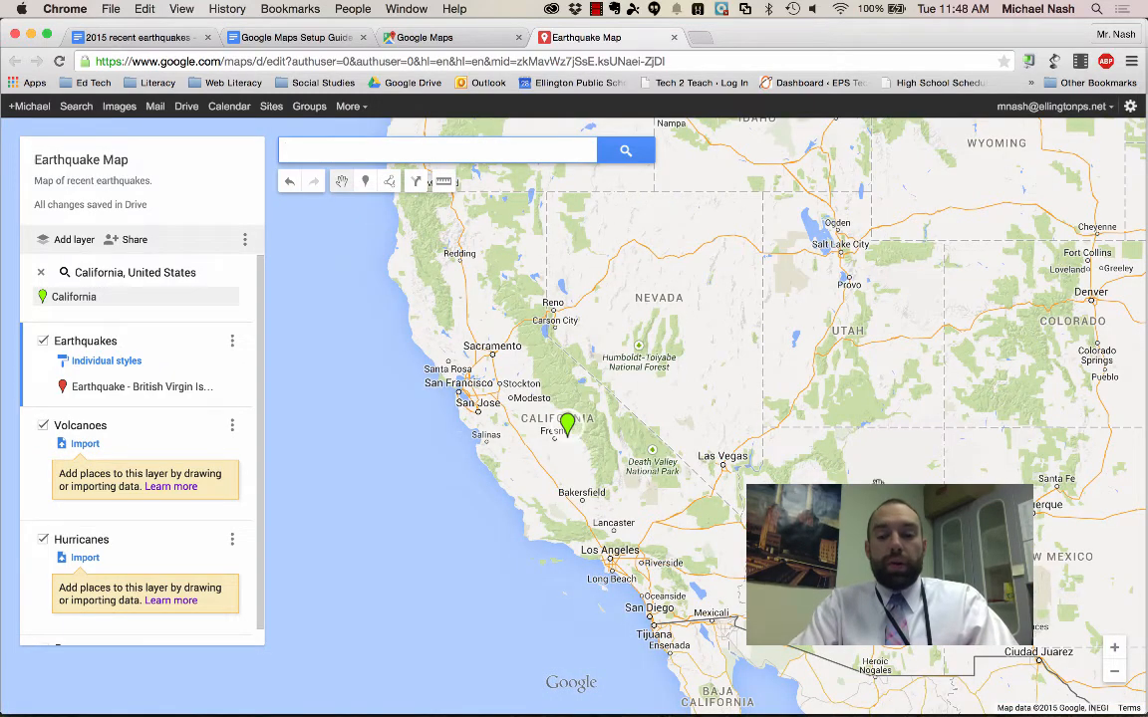
click(1114, 673)
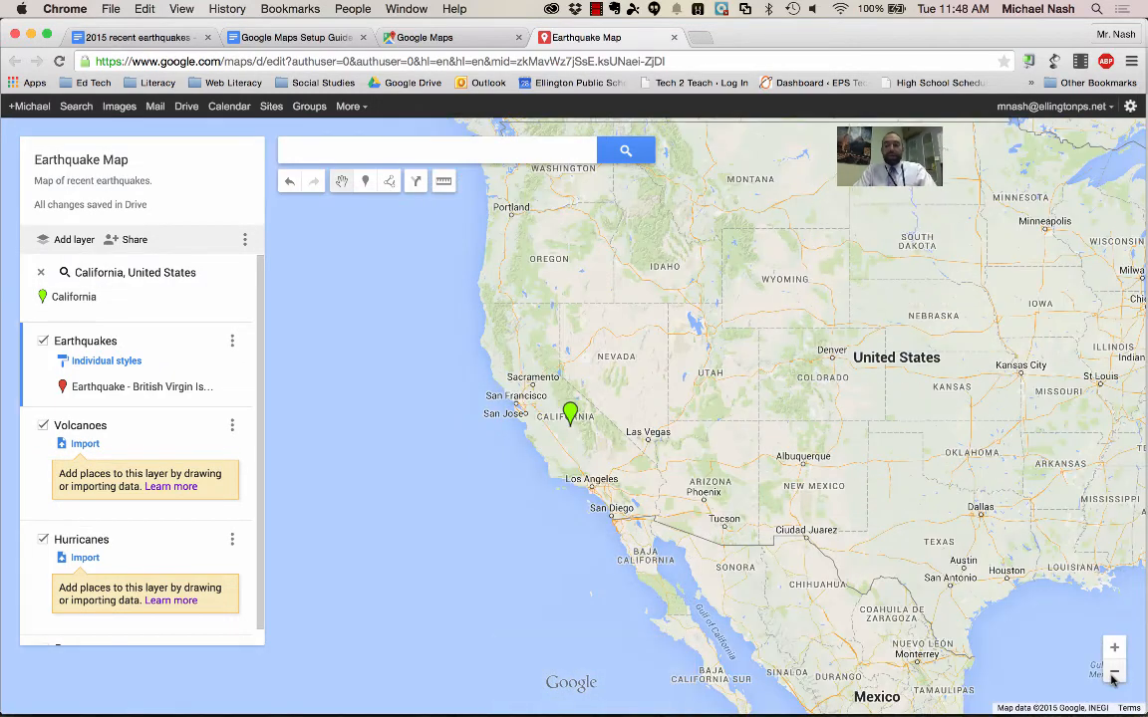
click(1114, 673)
drag(1030, 472, 806, 468)
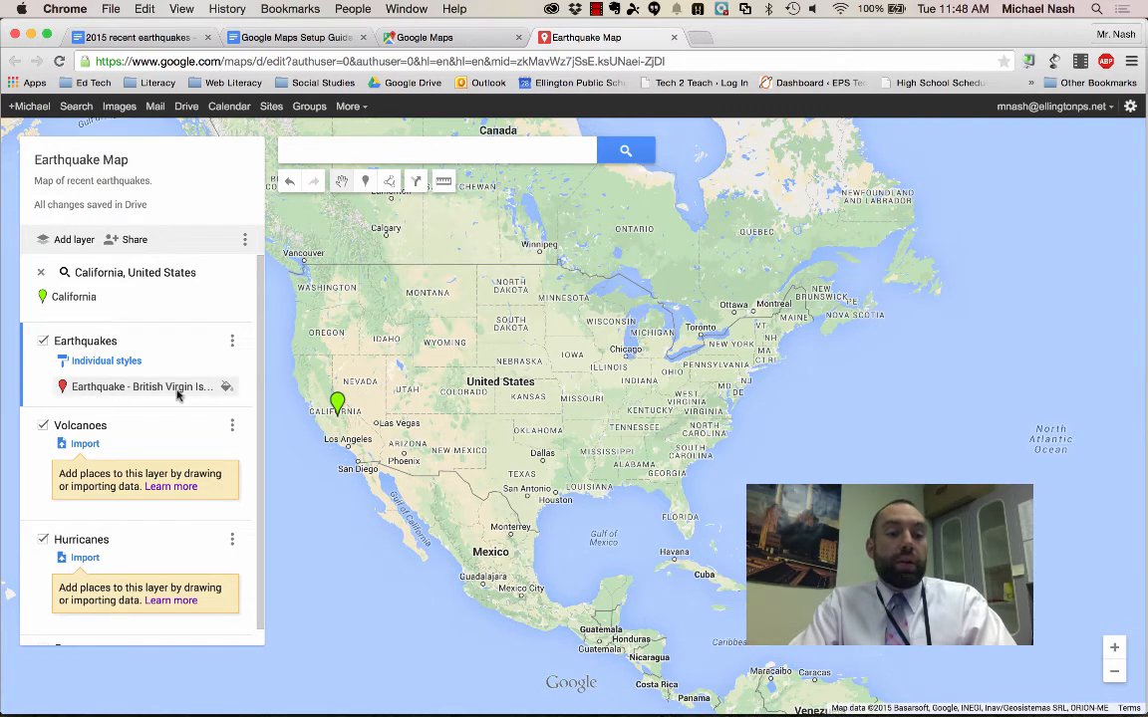
- Make the Volcanoes layer active and search the map for the suggested place Mount Saint Helens, Skamania County, WA
click(31, 478)
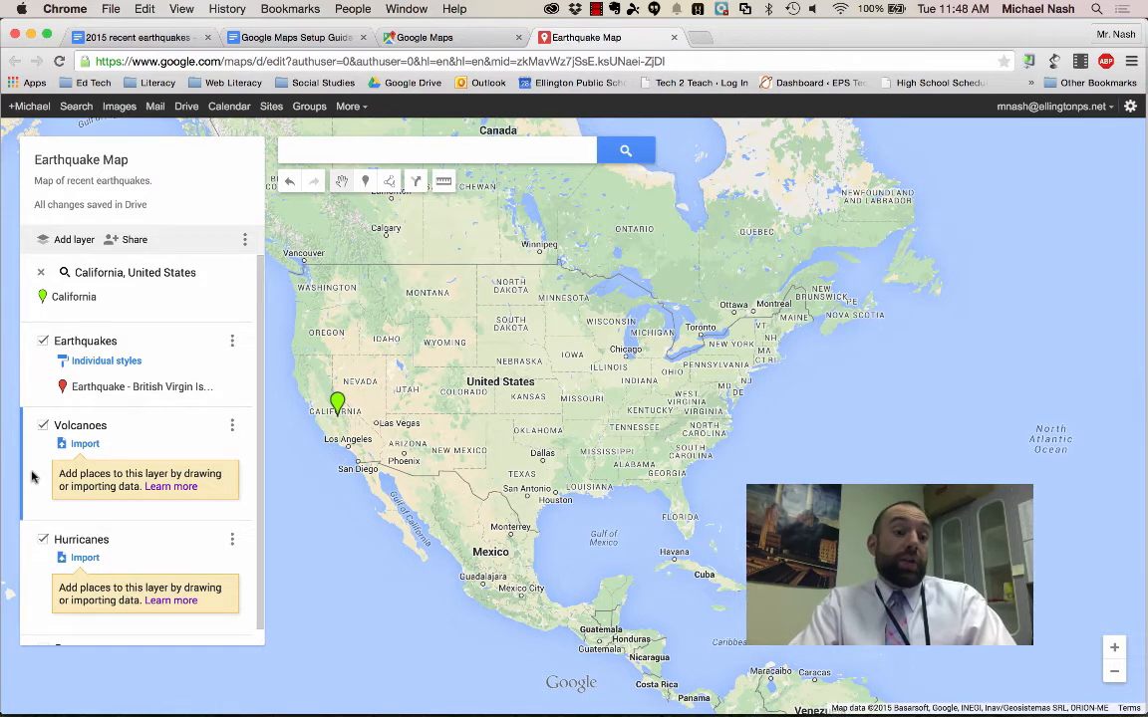
click(430, 156)
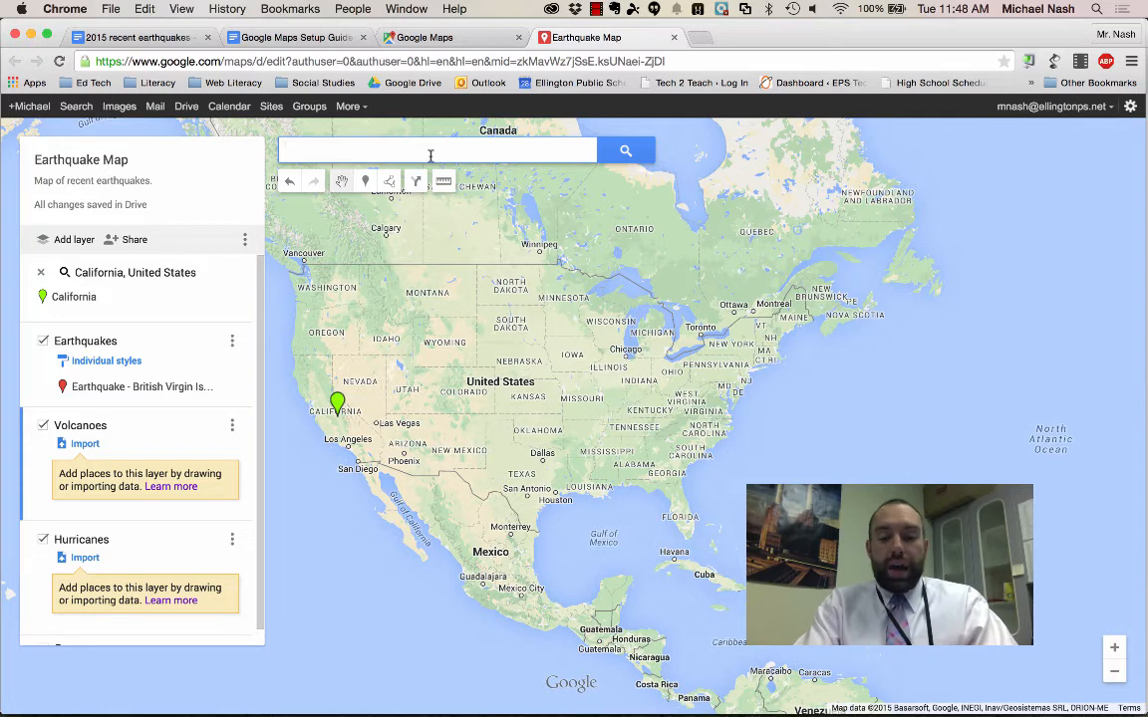
text(mount s)
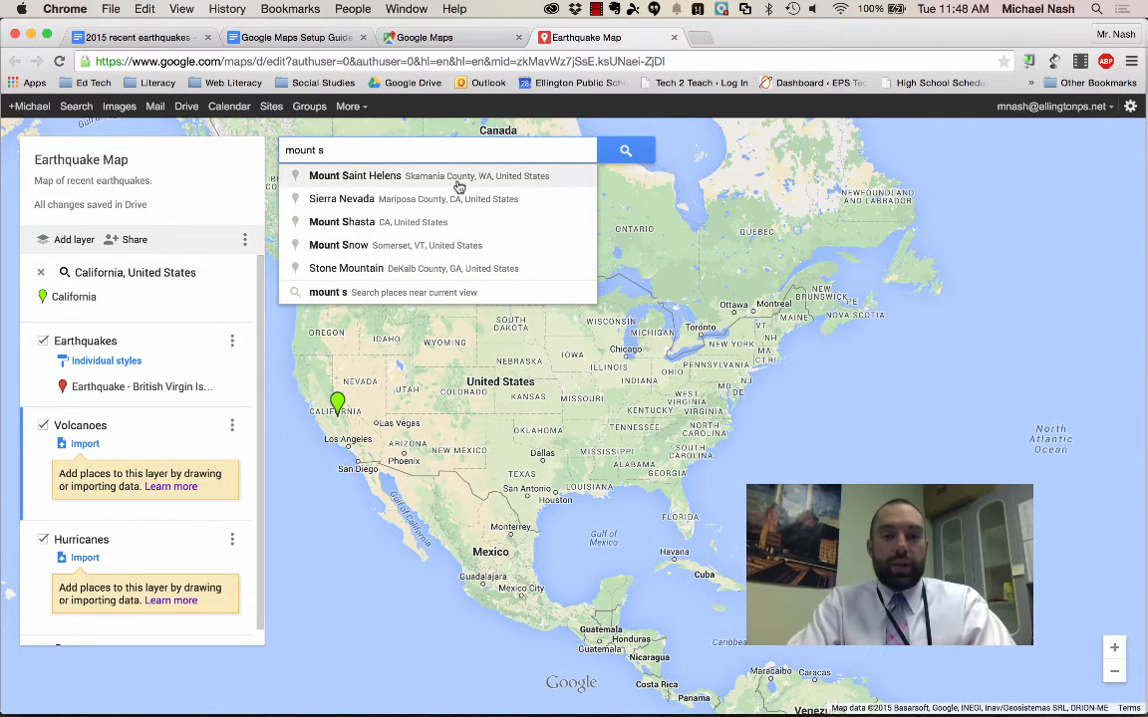
click(458, 179)
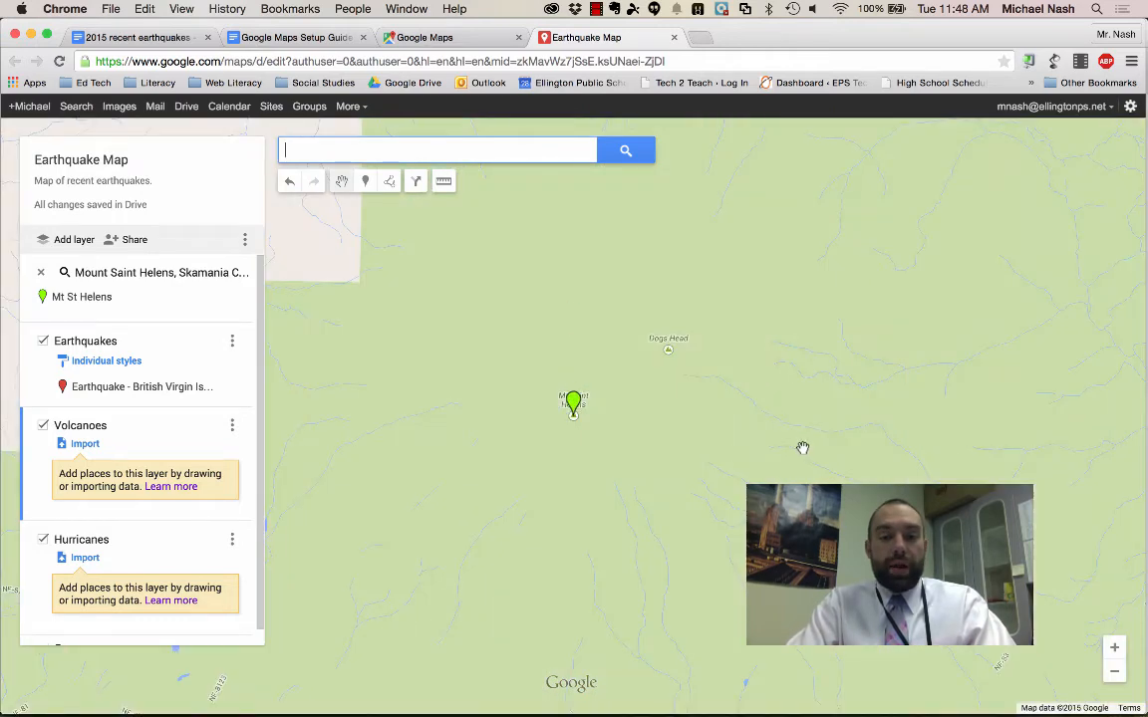
- Add a marker to the Volcanoes layer just northwest of the Mount Saint Helens search result, titled "Mt. St. Helens"
click(366, 182)
click(538, 384)
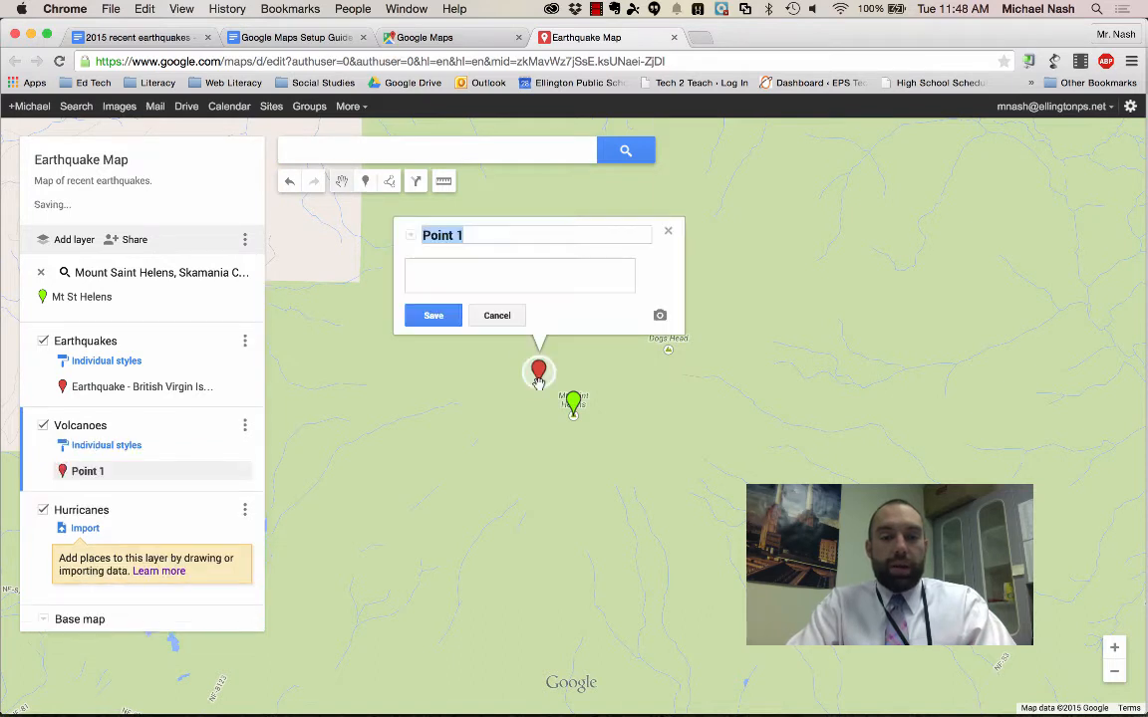
text(Mt. St)
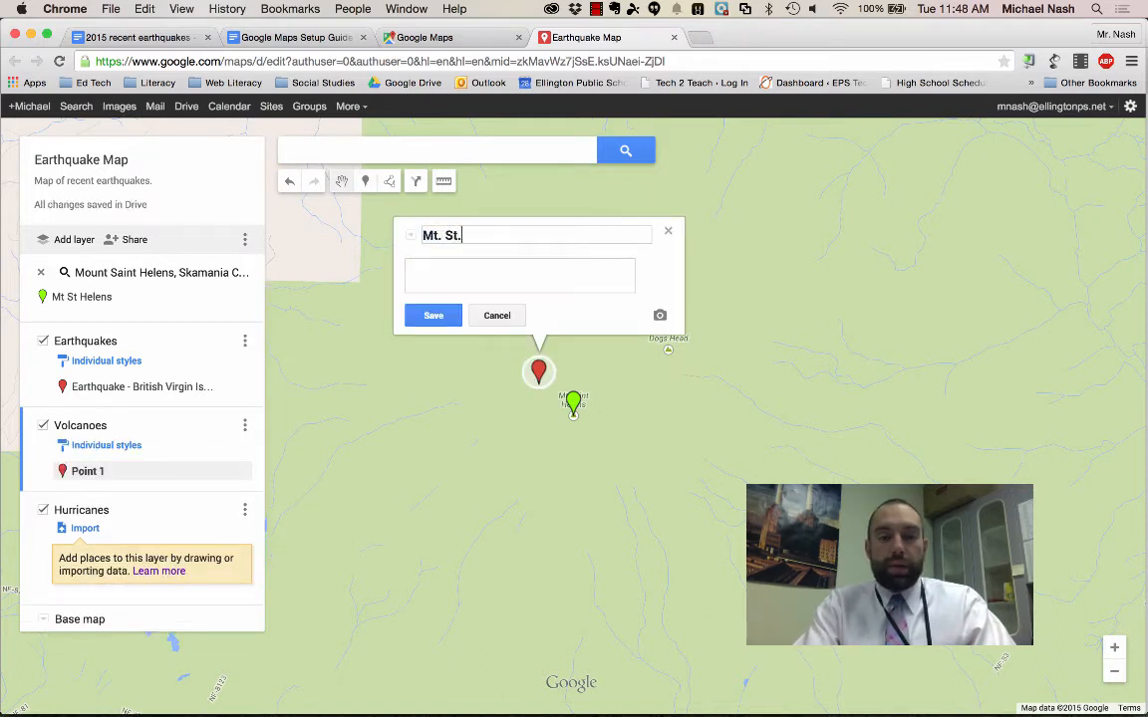
text(. Helens)
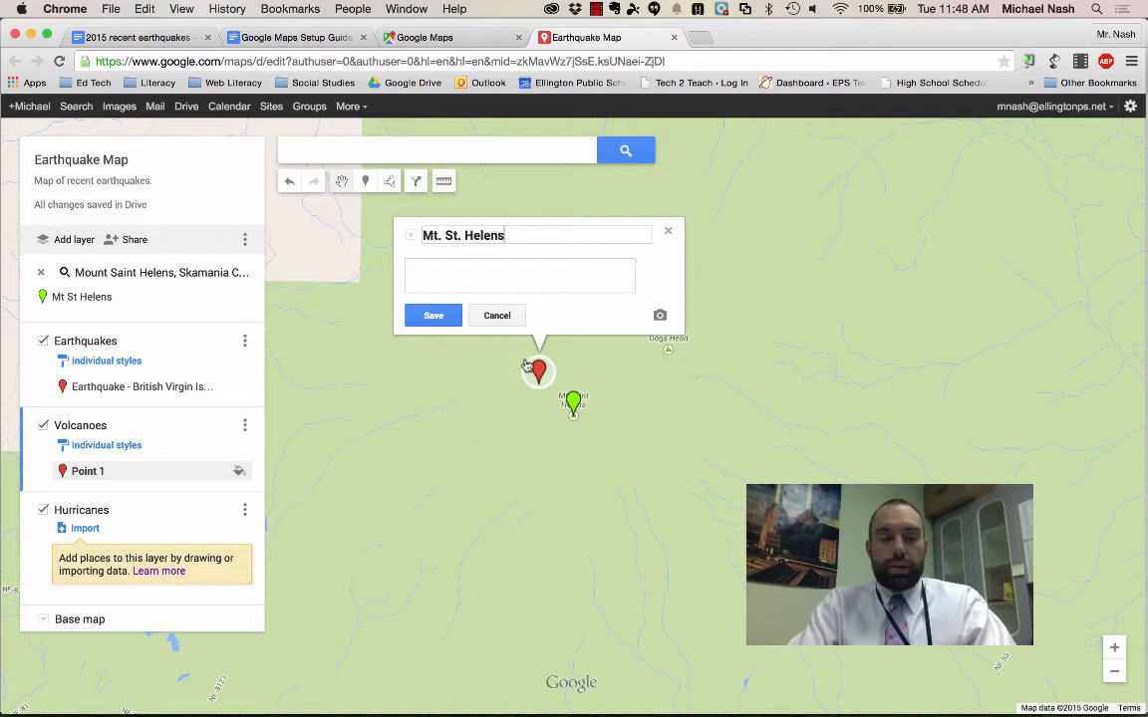
- Save the Mt. St. Helens marker with the description "A big volcano" and move it onto the green search result
click(512, 281)
text(A big v)
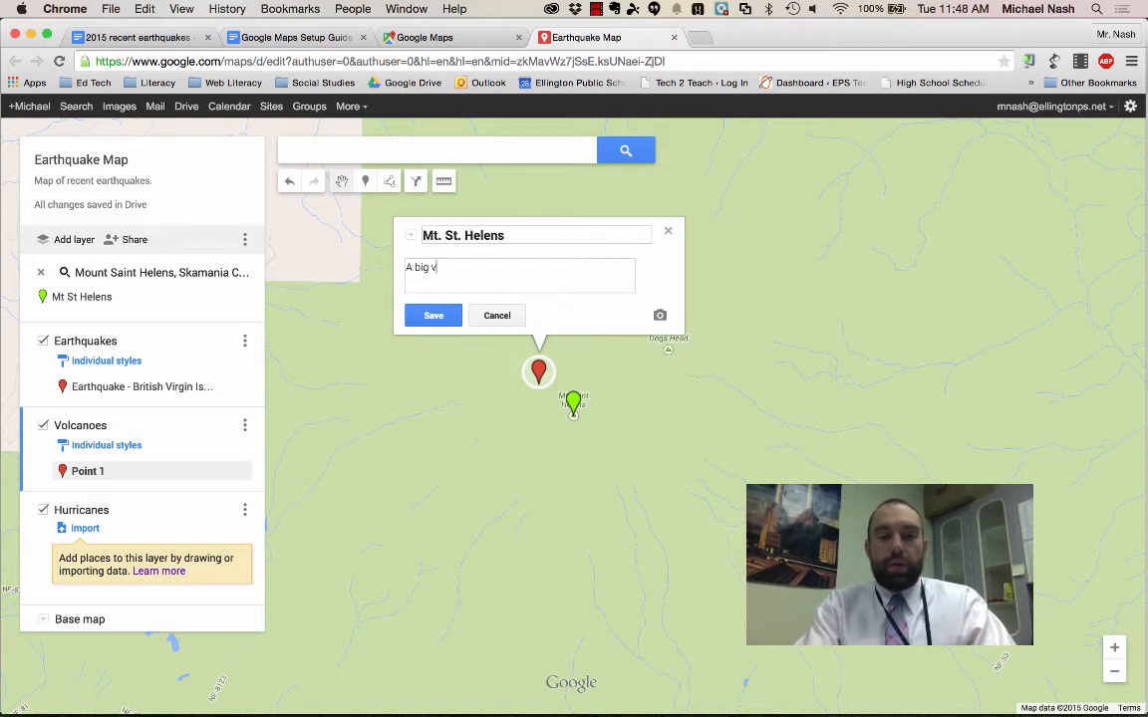
text(olcano)
click(433, 315)
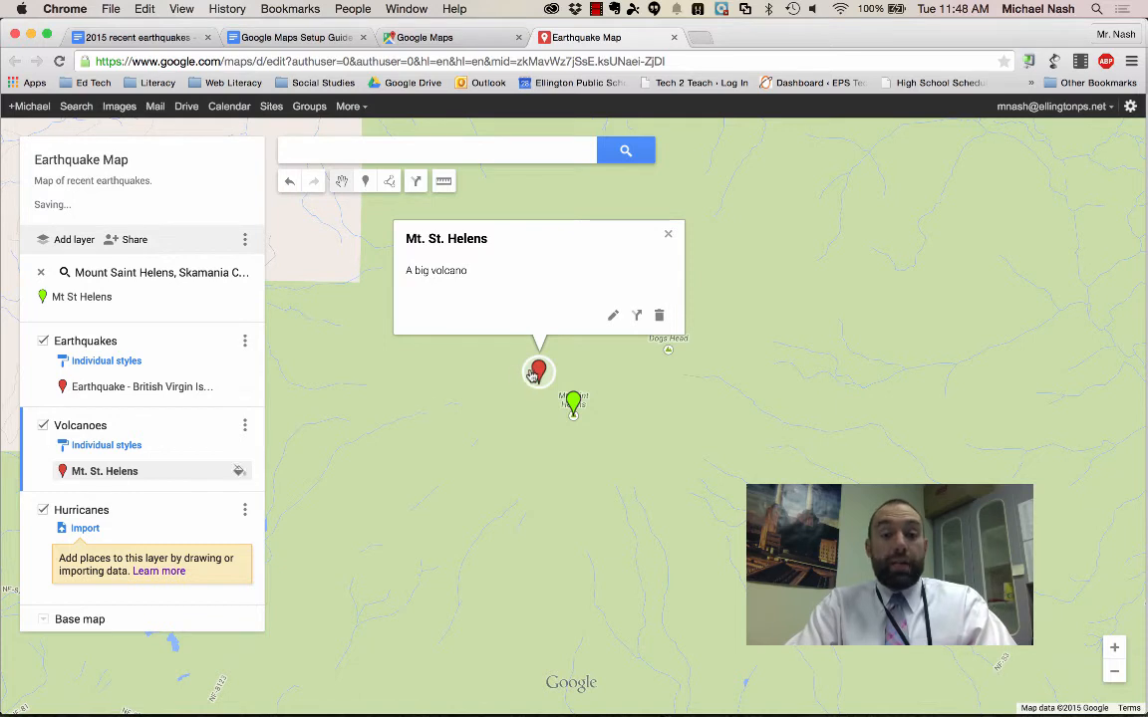
click(463, 358)
mouse_move(536, 370)
mouse_down()
mouse_move(525, 417)
mouse_move(569, 407)
mouse_up()
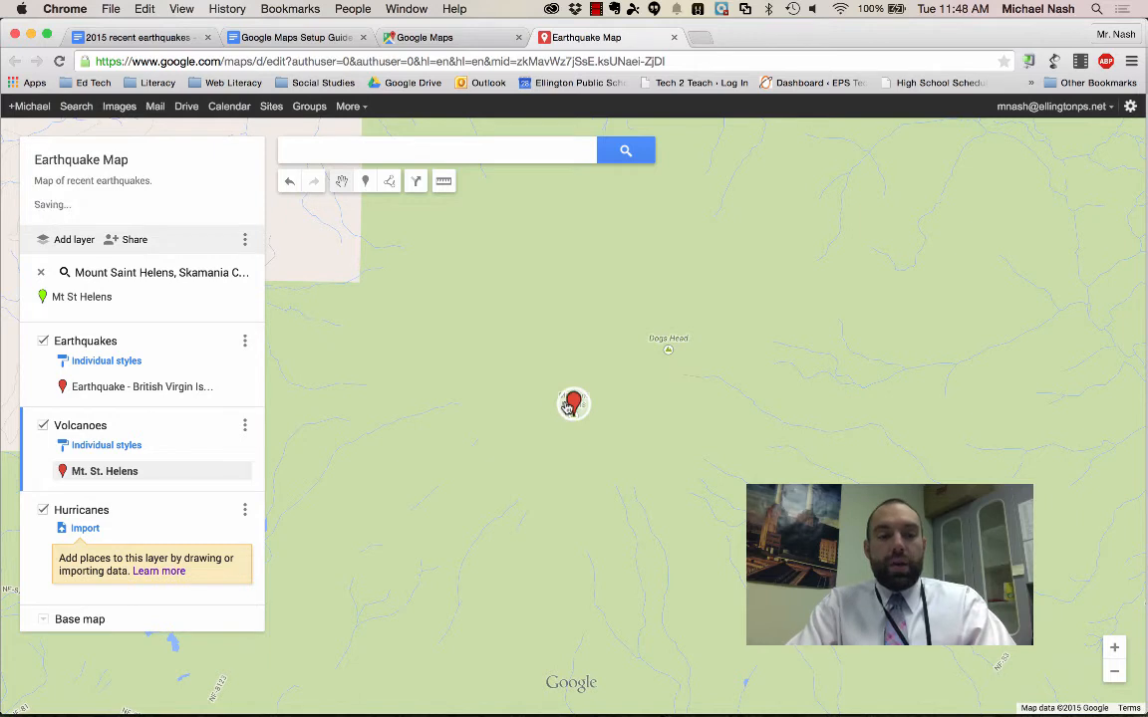
- Change the color of the Mt. St. Helens marker in the Volcanoes layer to dark green
click(30, 389)
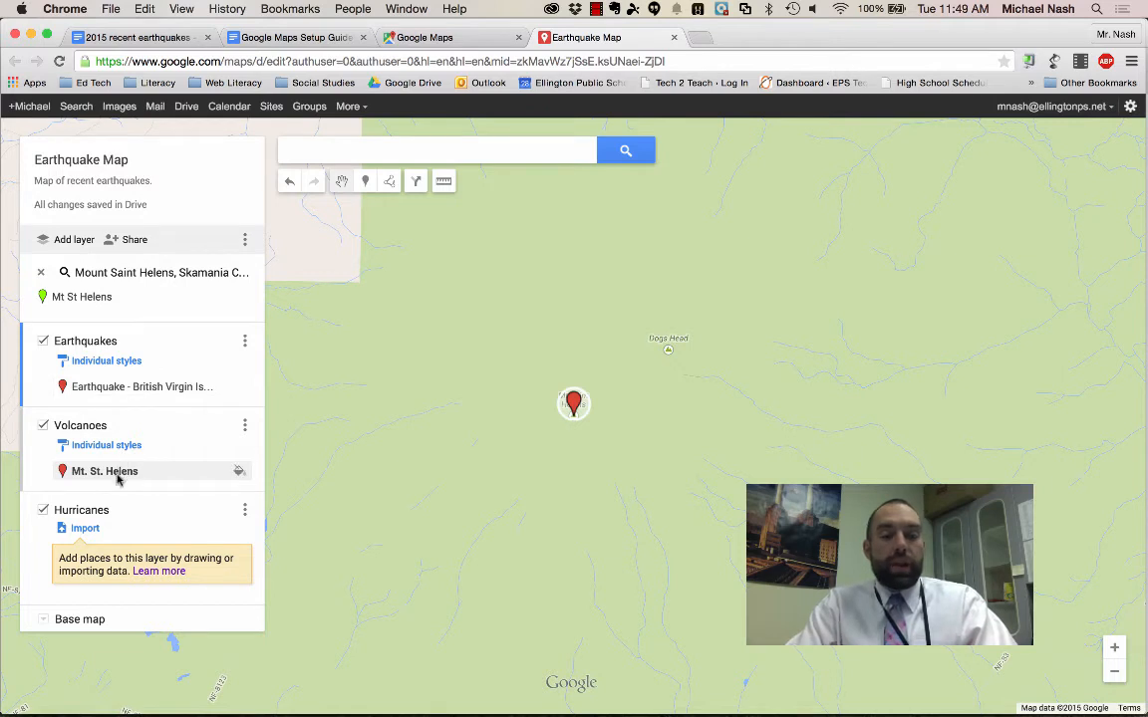
click(217, 472)
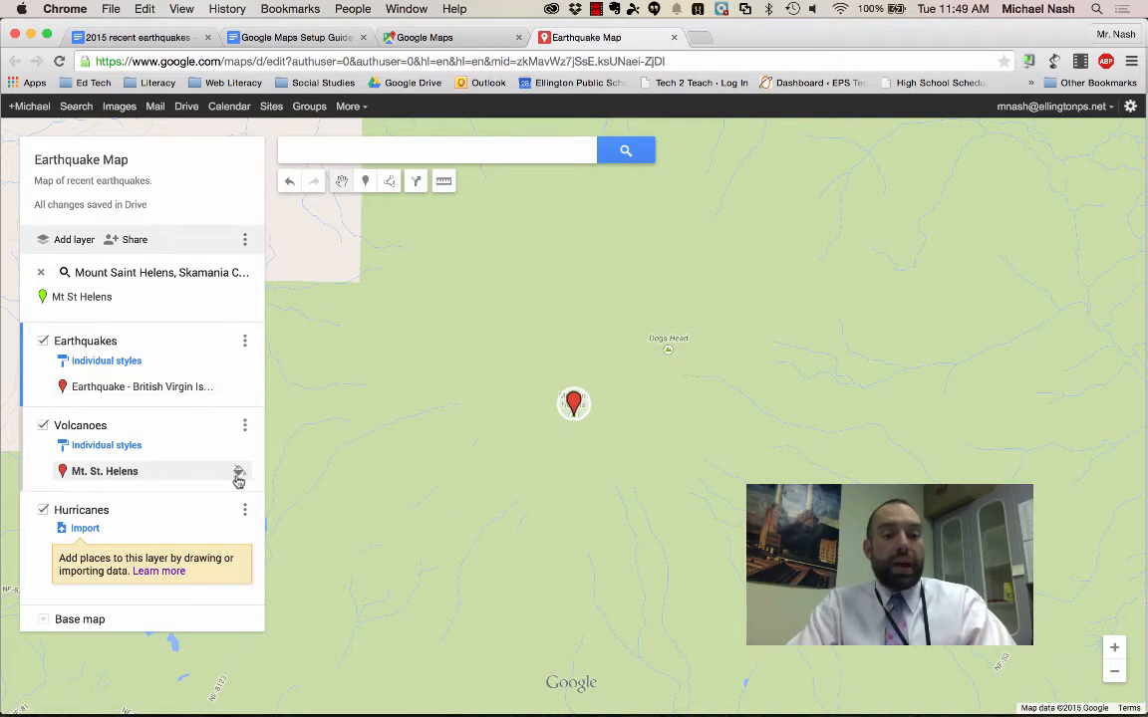
click(238, 475)
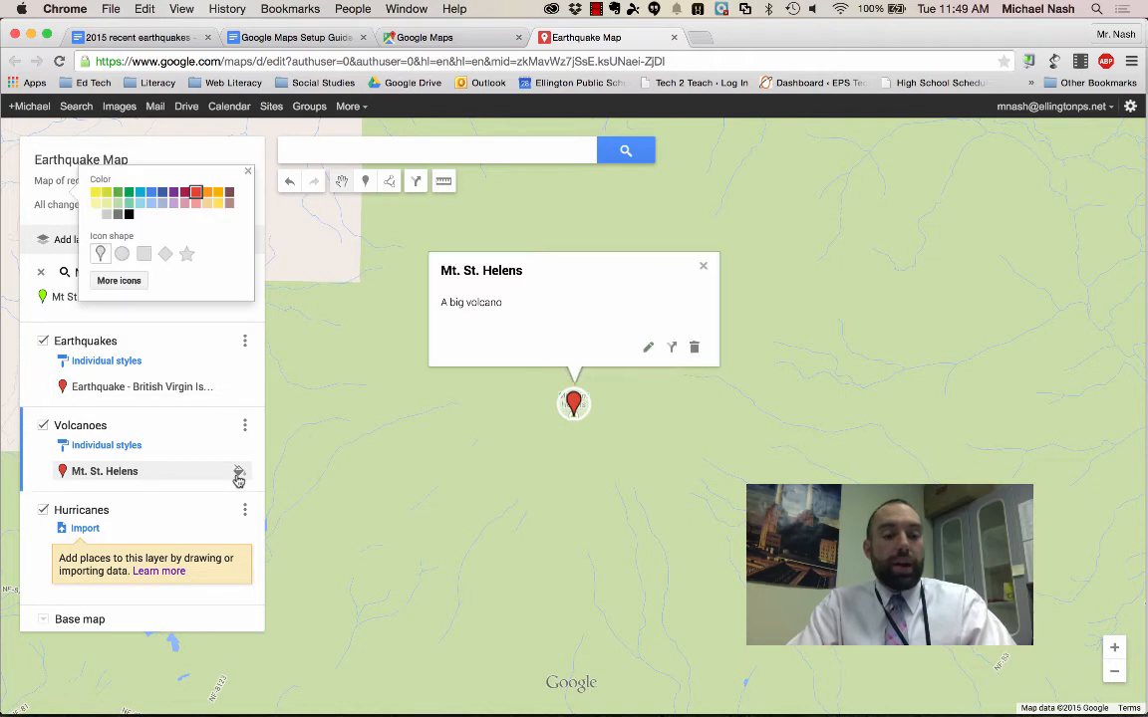
click(126, 202)
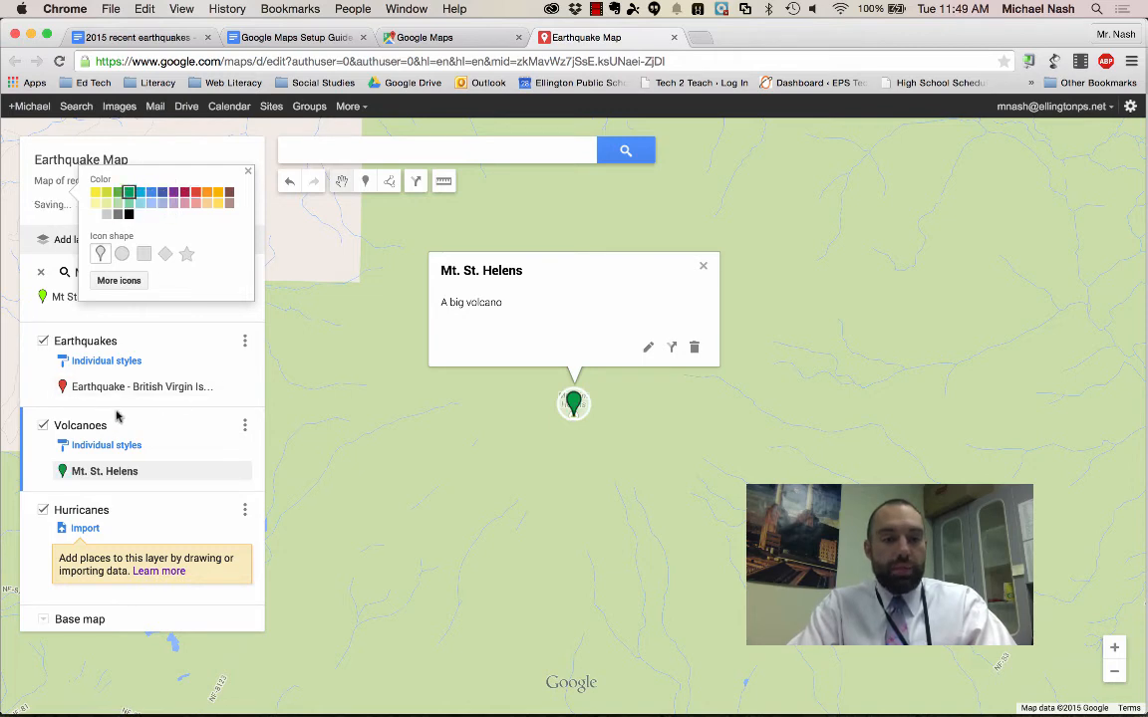
- Close the Mt. St. Helens marker's style options and details, and make the Earthquakes layer active
click(304, 405)
click(304, 405)
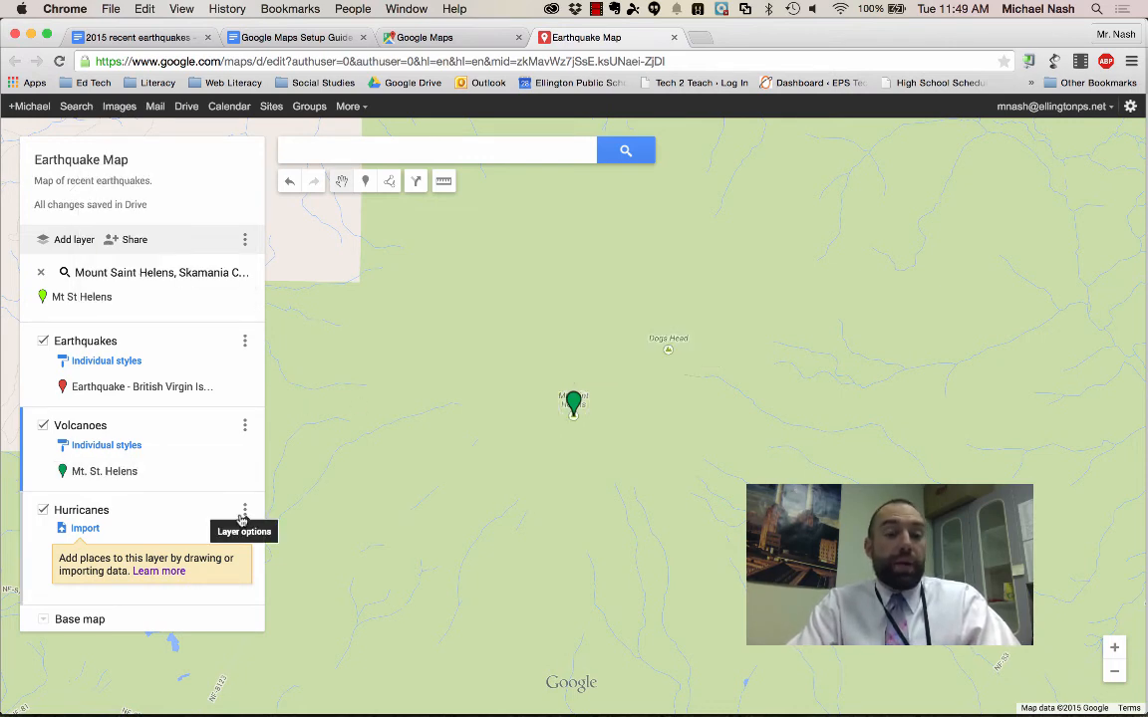
click(52, 367)
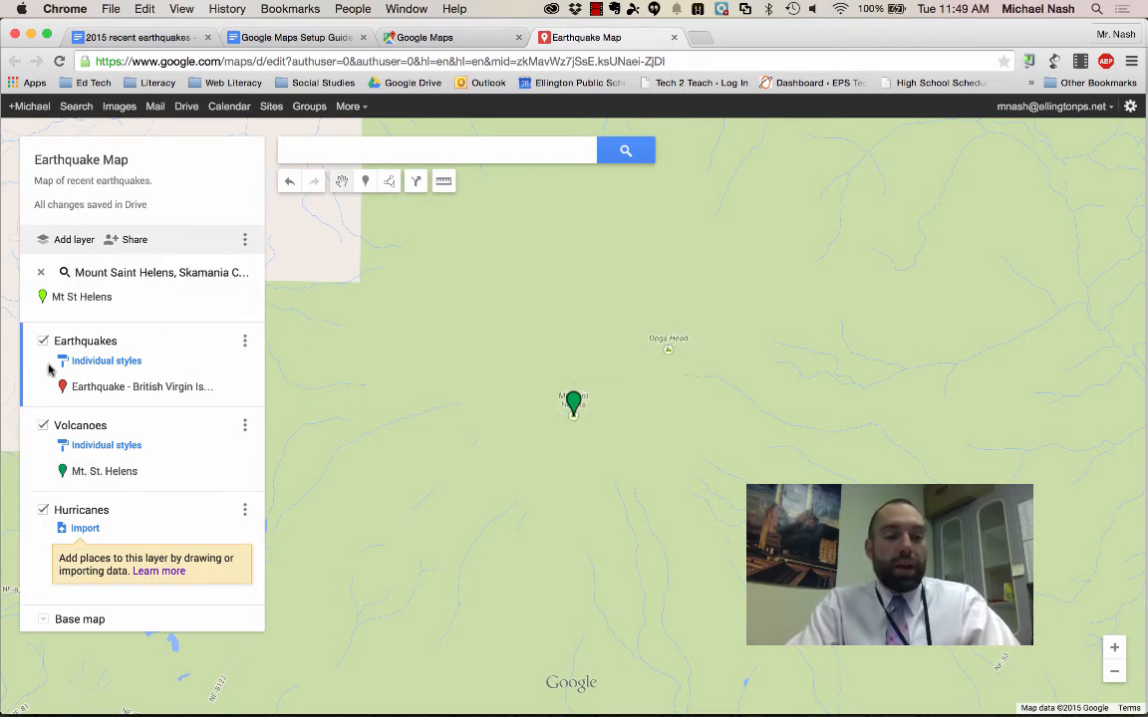
- Hide the Earthquakes layer and show it again, and hide the Volcanoes layer, with both markers' regions in view
click(1115, 672)
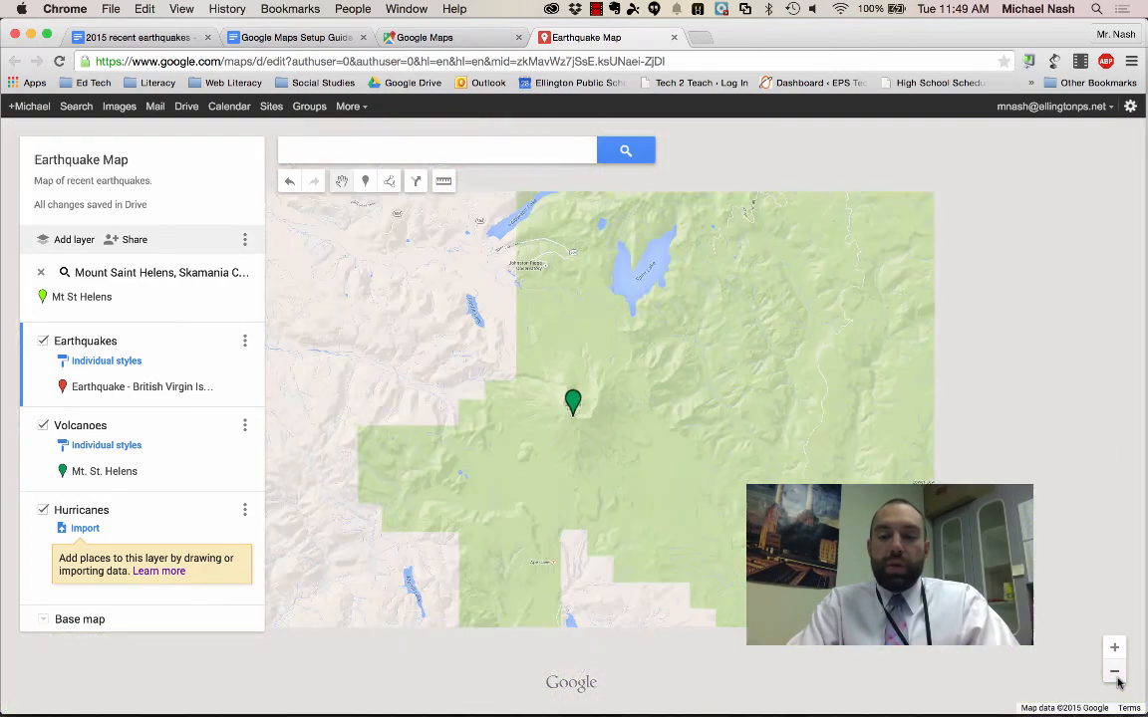
click(1115, 673)
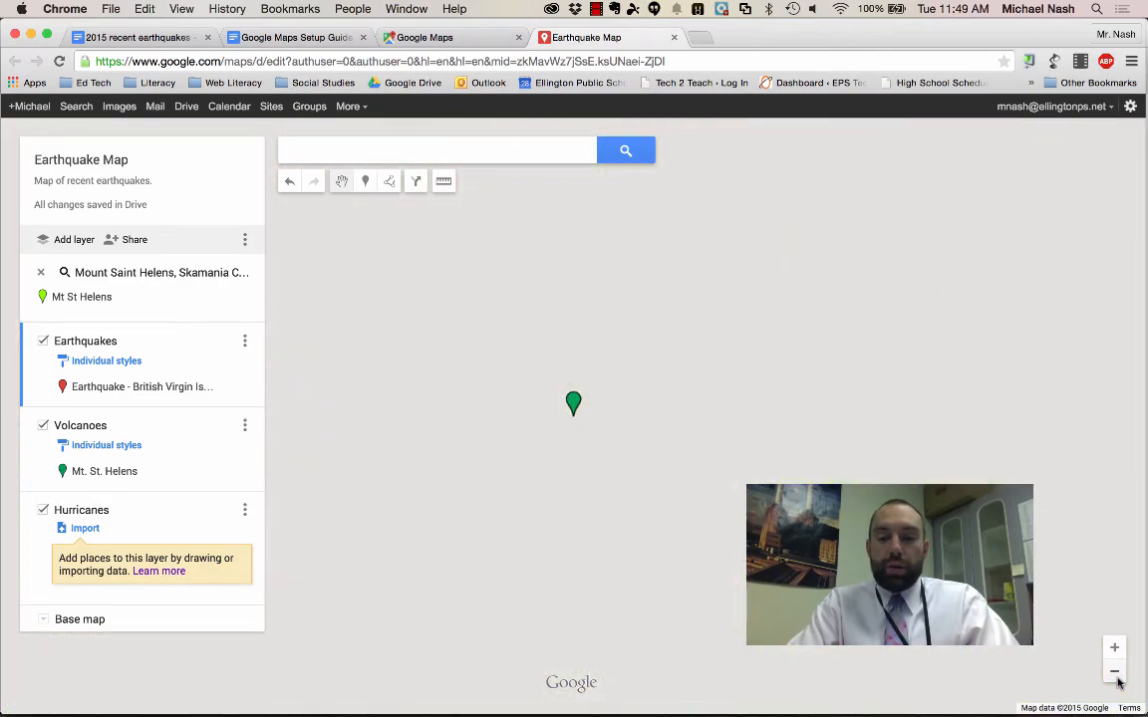
click(1115, 672)
click(1115, 673)
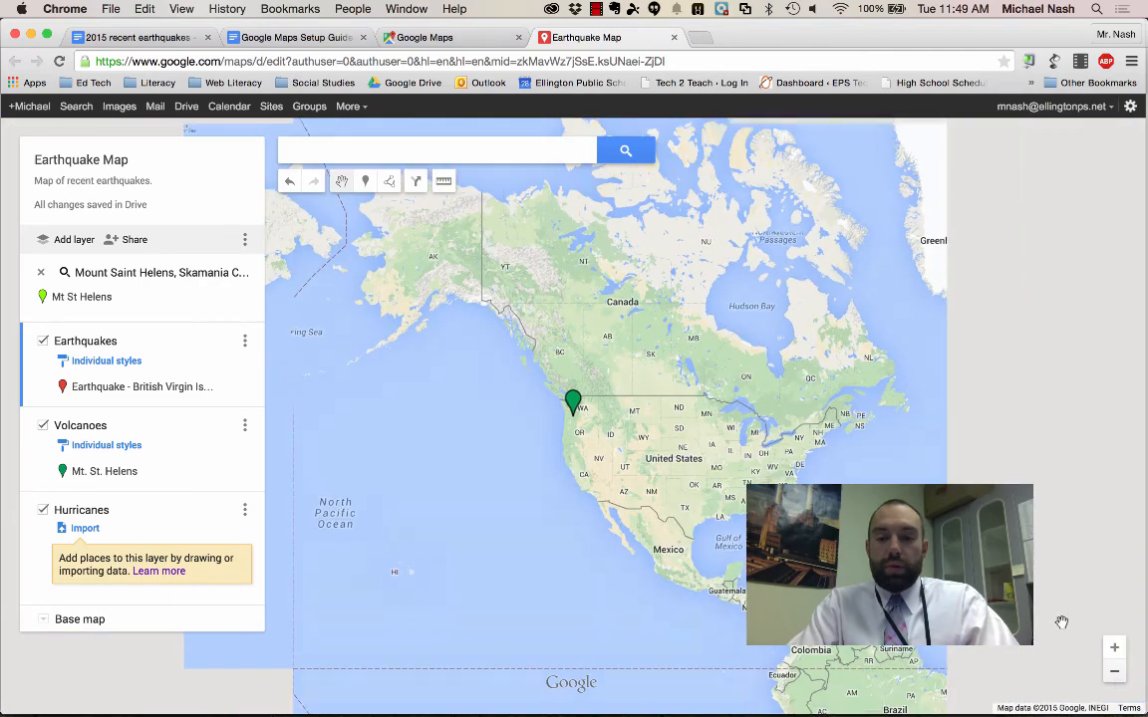
mouse_move(821, 554)
mouse_down()
mouse_move(602, 531)
mouse_move(620, 520)
mouse_up()
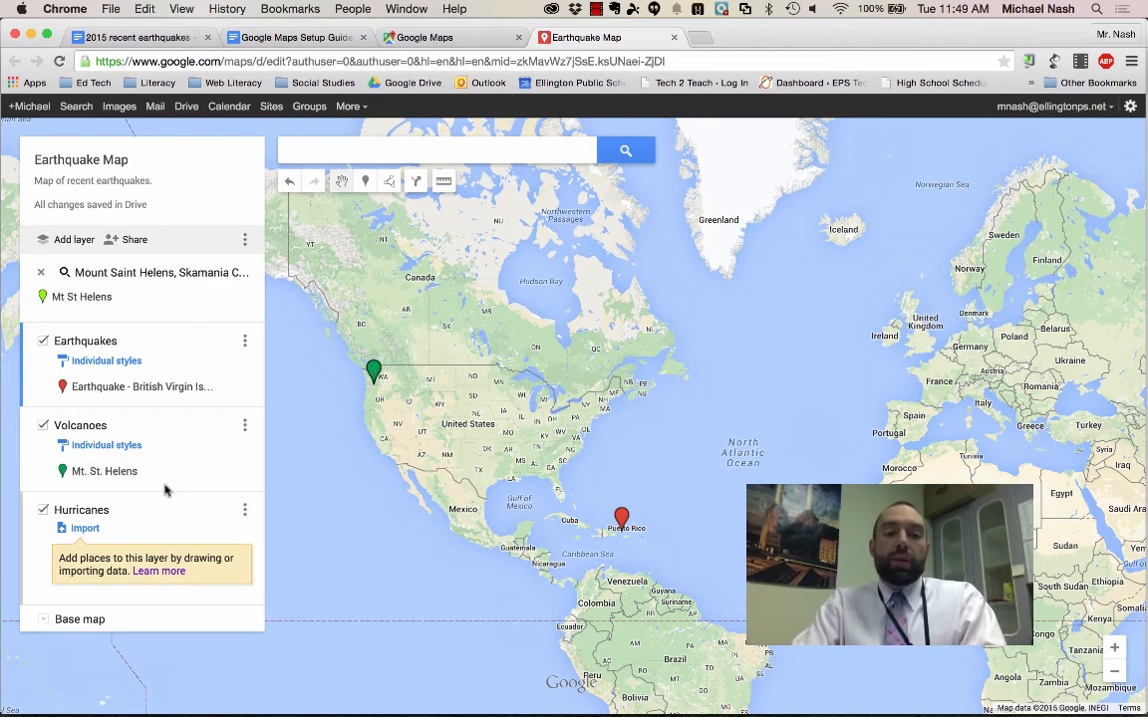
click(43, 342)
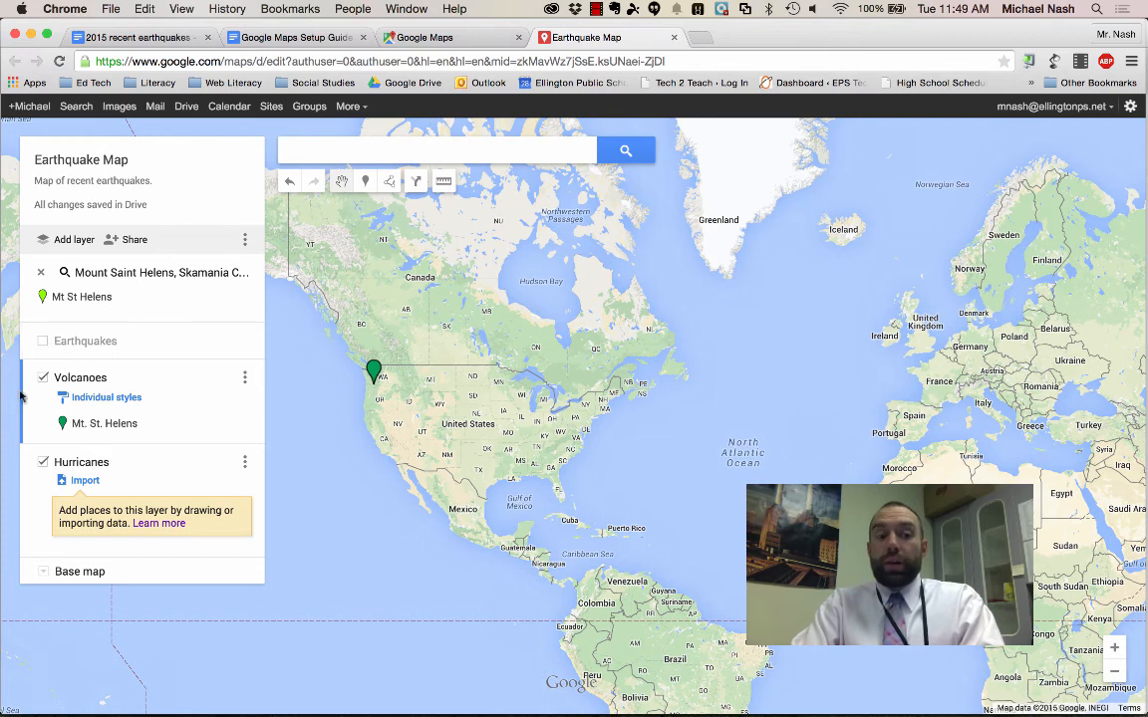
click(41, 342)
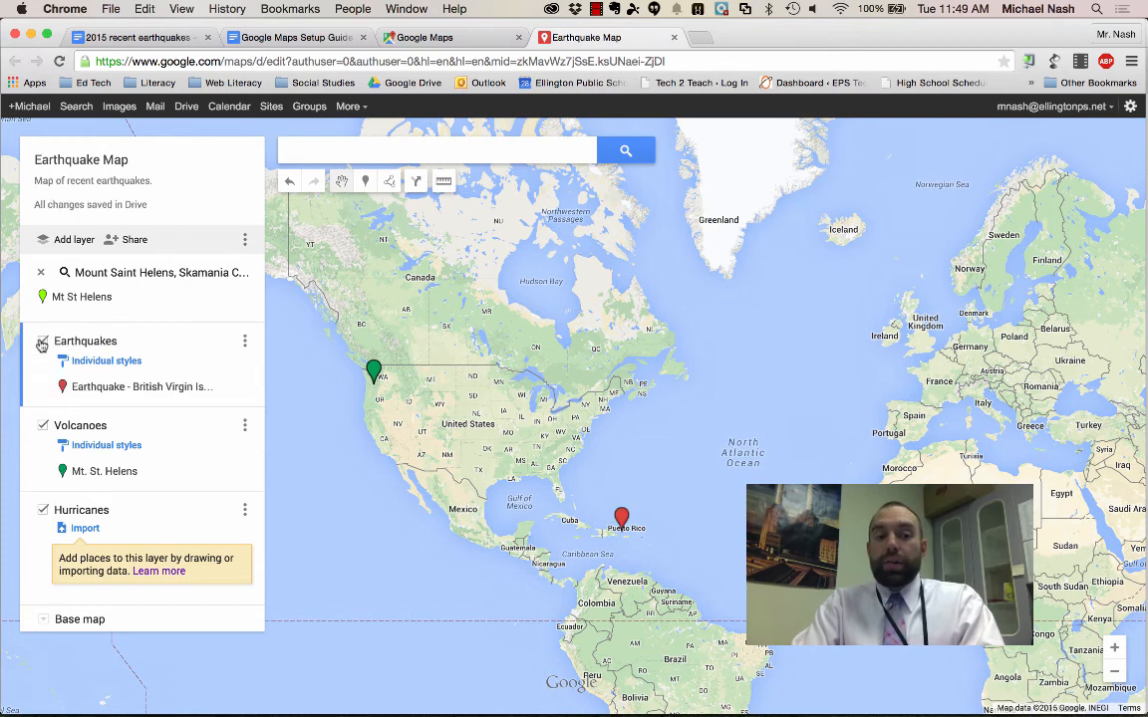
click(43, 427)
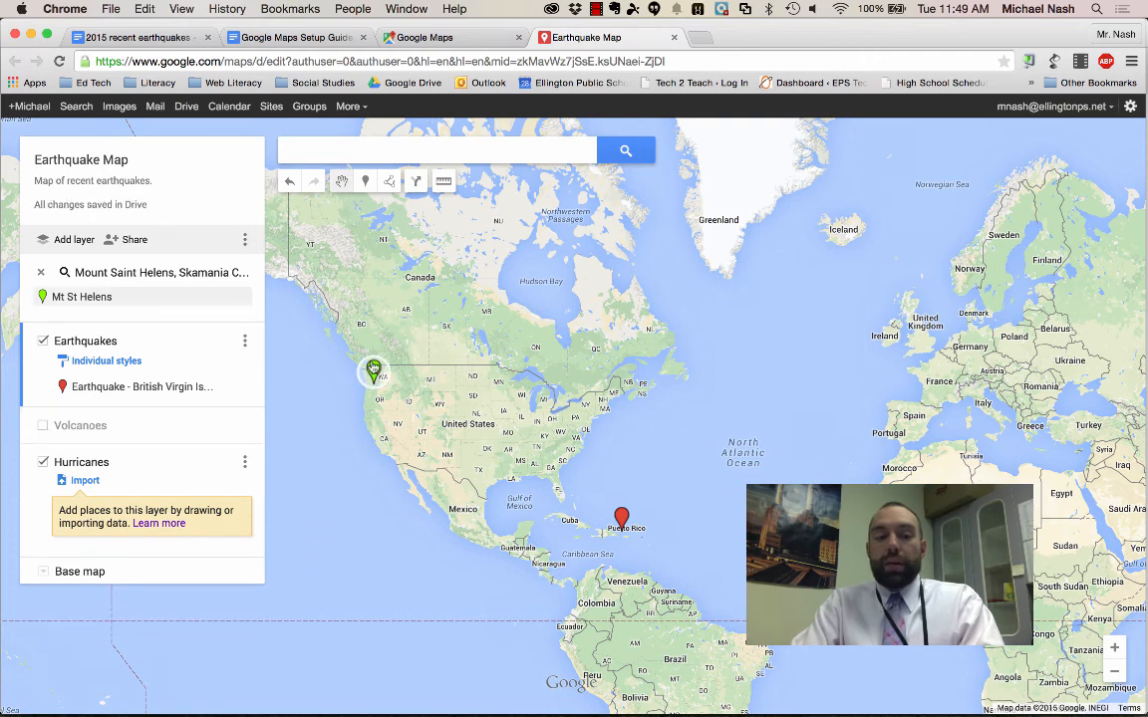
- Search the map for the suggested place Denver, CO, United States and view the result at world scale
click(404, 154)
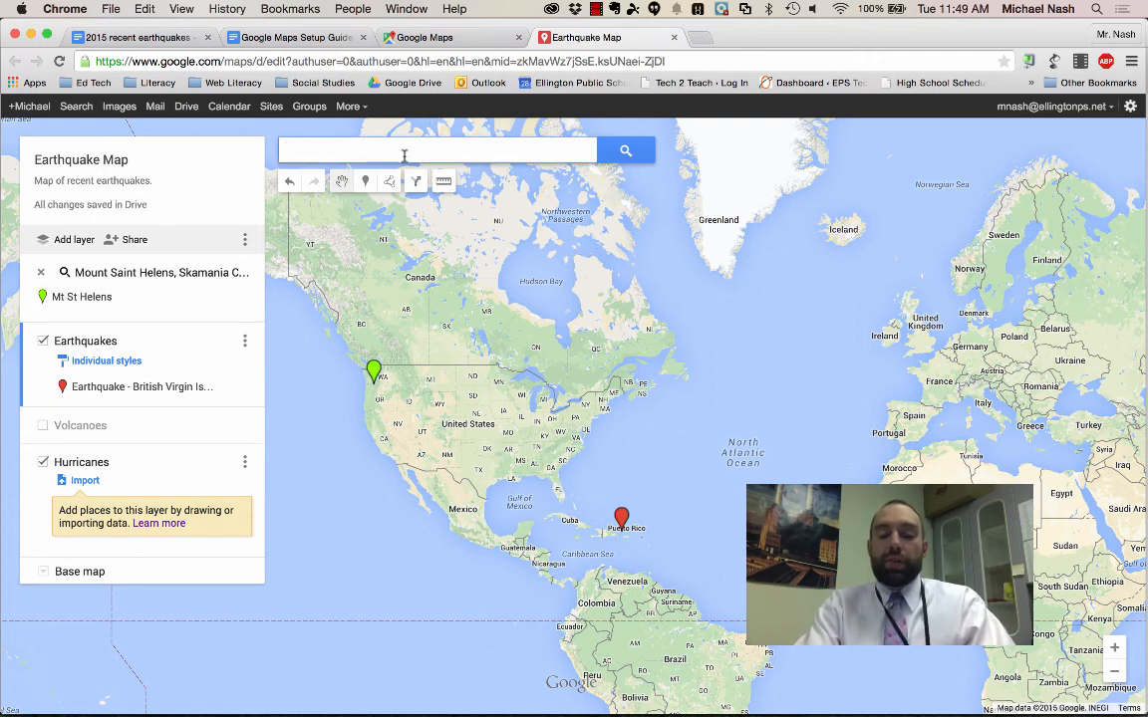
text(den)
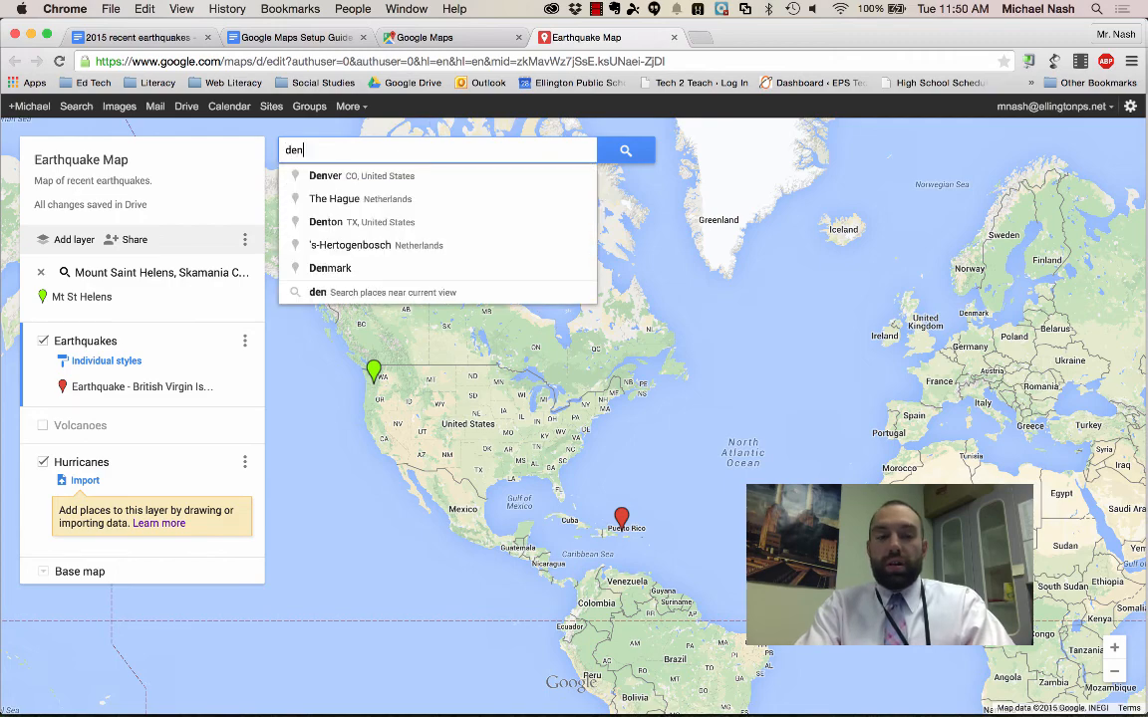
click(401, 177)
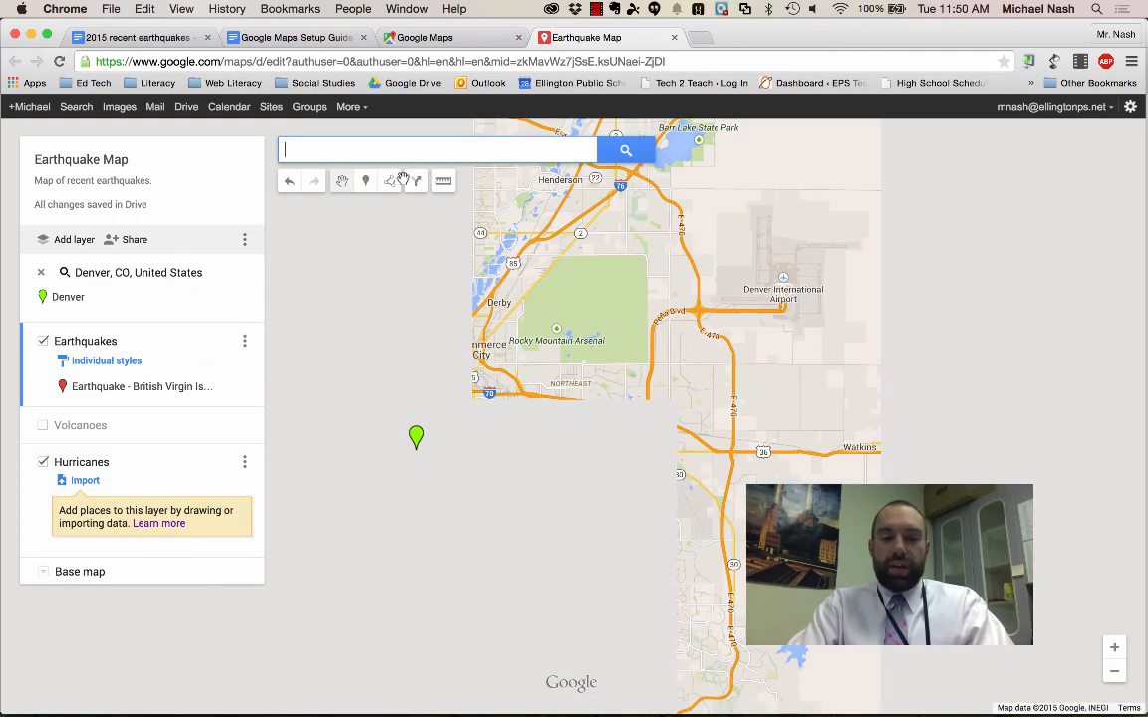
click(1114, 672)
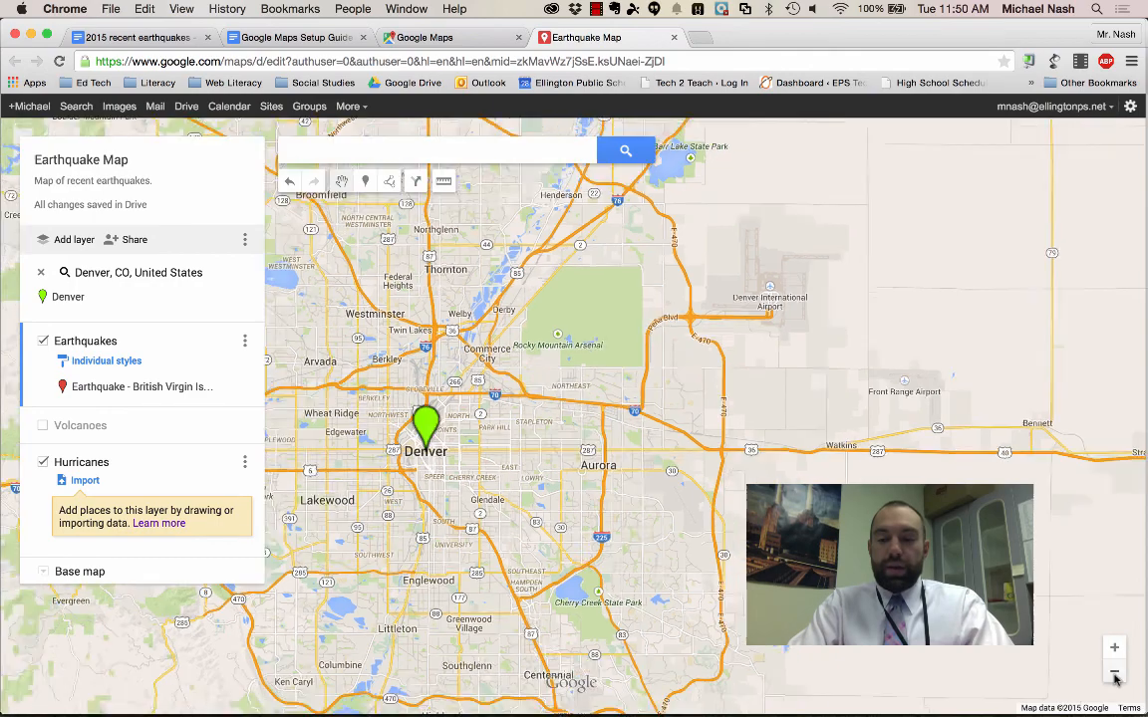
click(1115, 671)
click(1114, 672)
click(1114, 674)
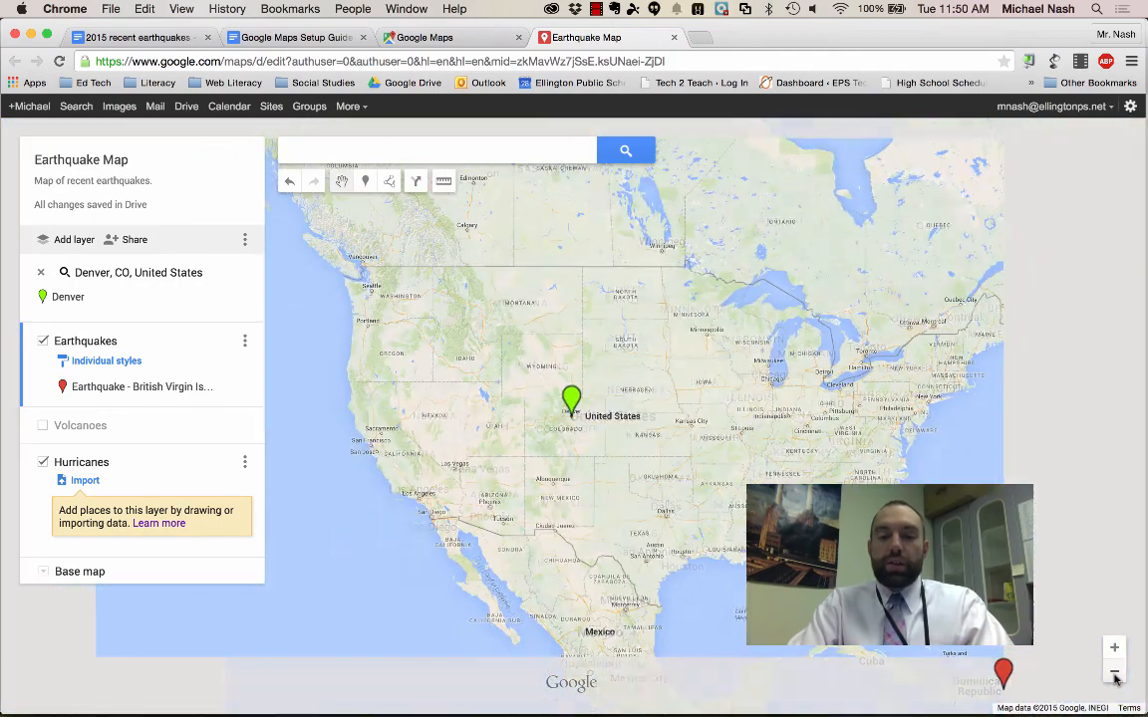
click(1114, 674)
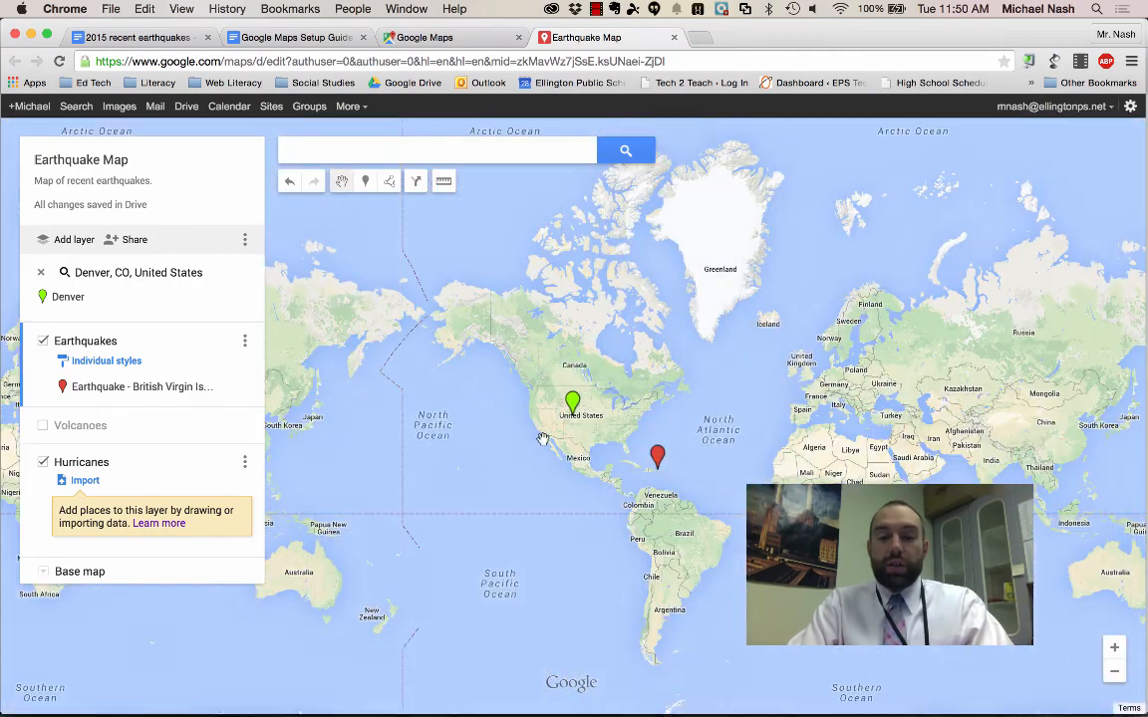
- Remove the Denver search result from the map and turn the Volcanoes layer back on
click(40, 273)
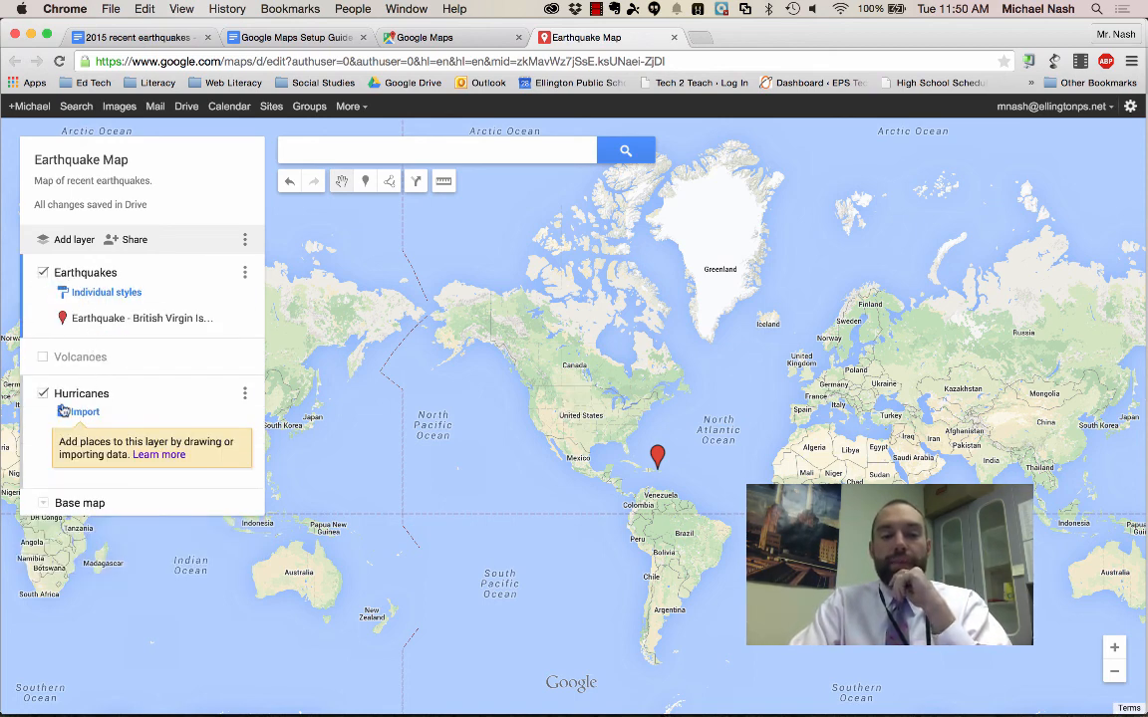
click(43, 359)
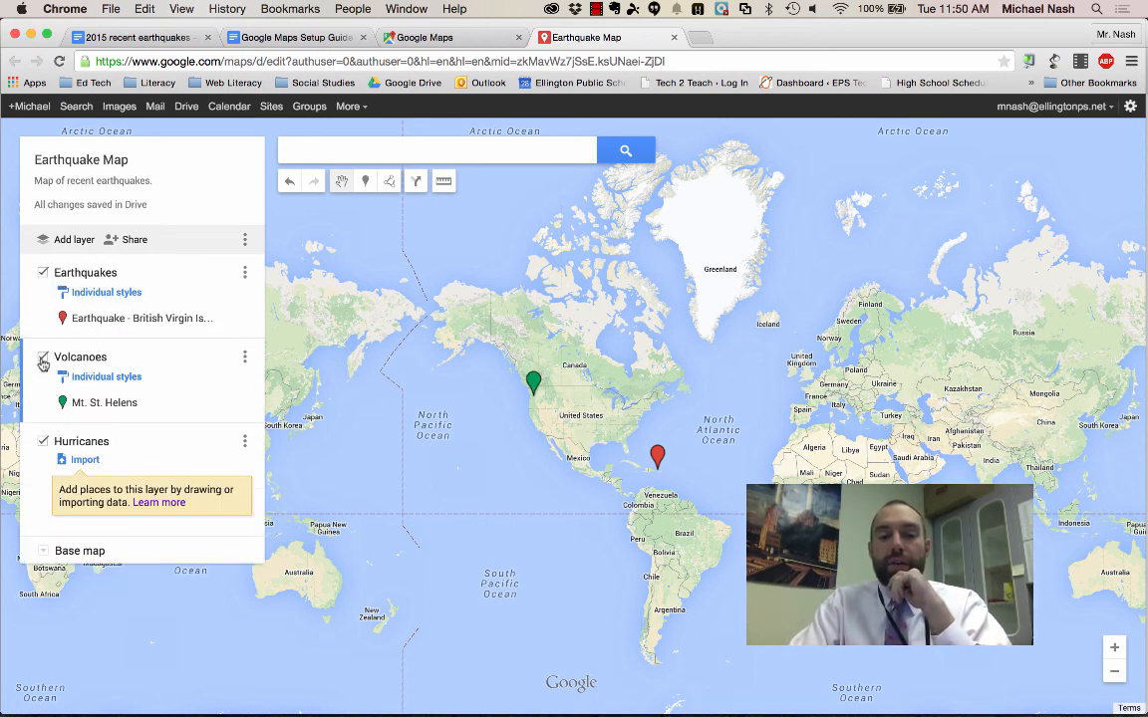
click(43, 359)
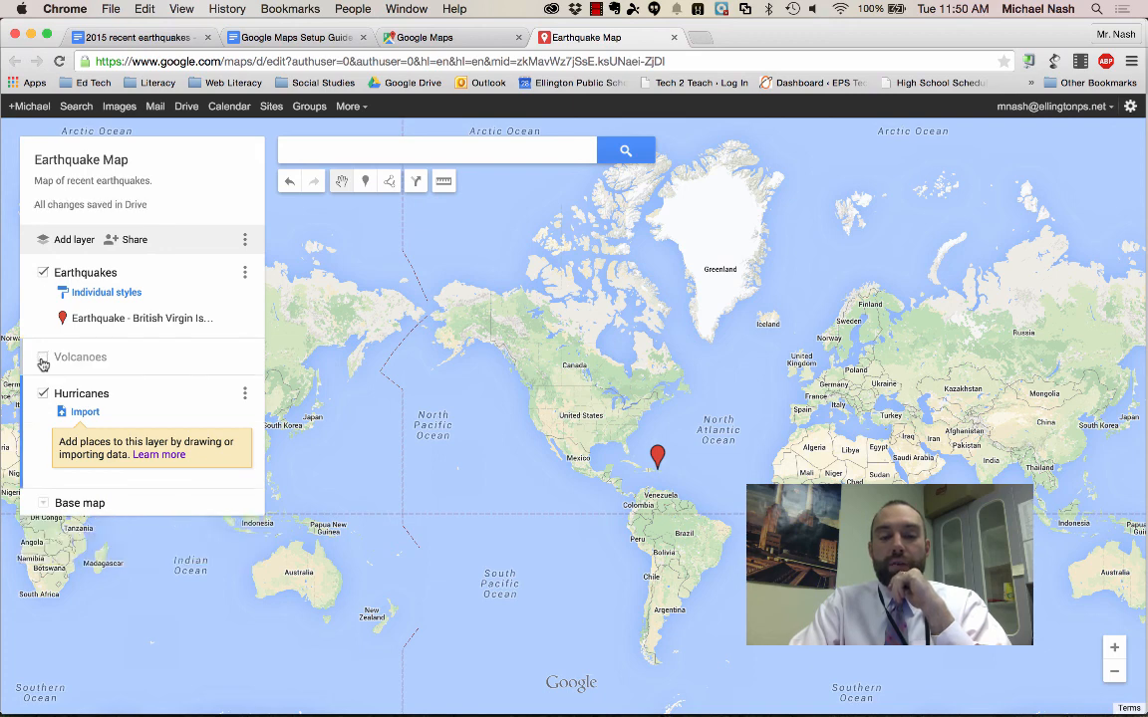
click(42, 359)
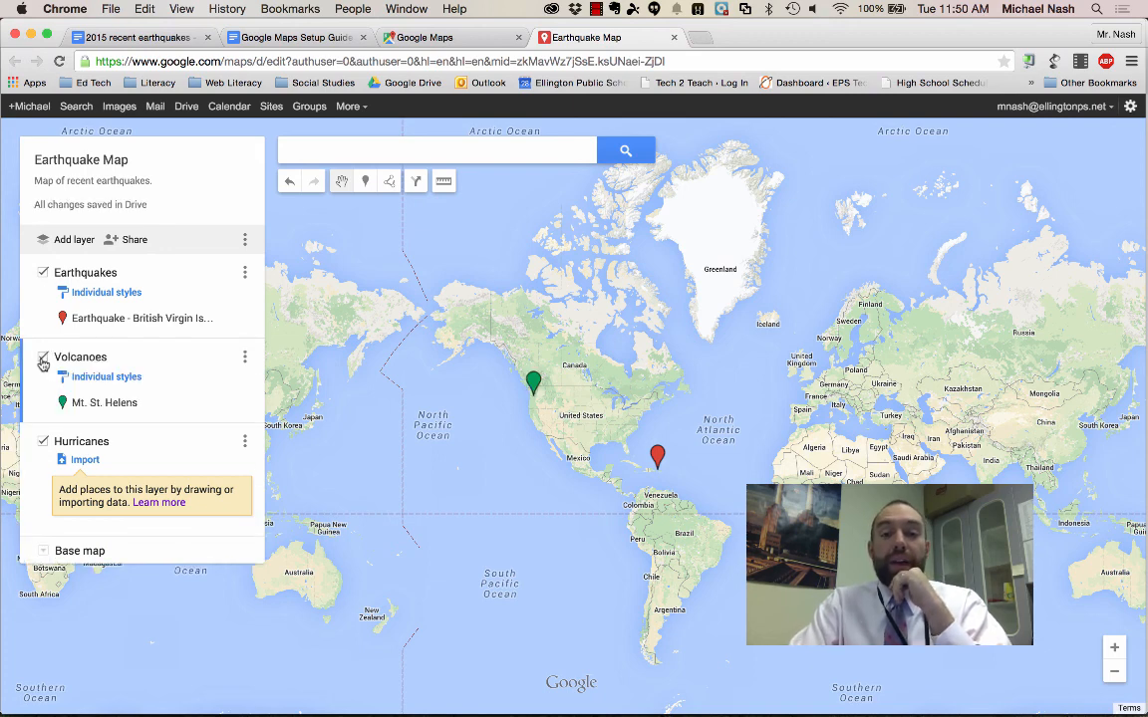